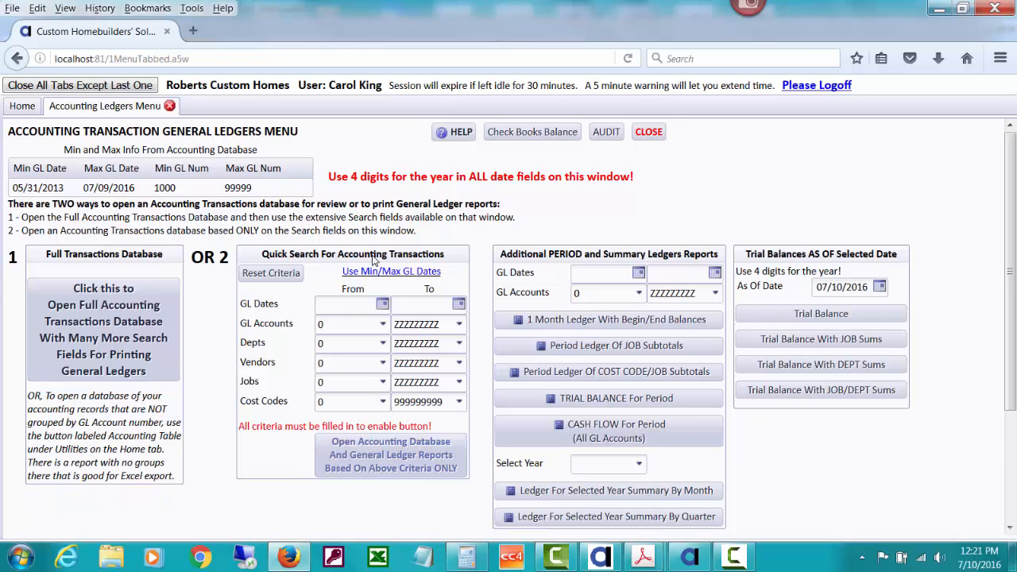
# Open the full accounting transactions database and bring up its search form
pyautogui.click(135, 325)
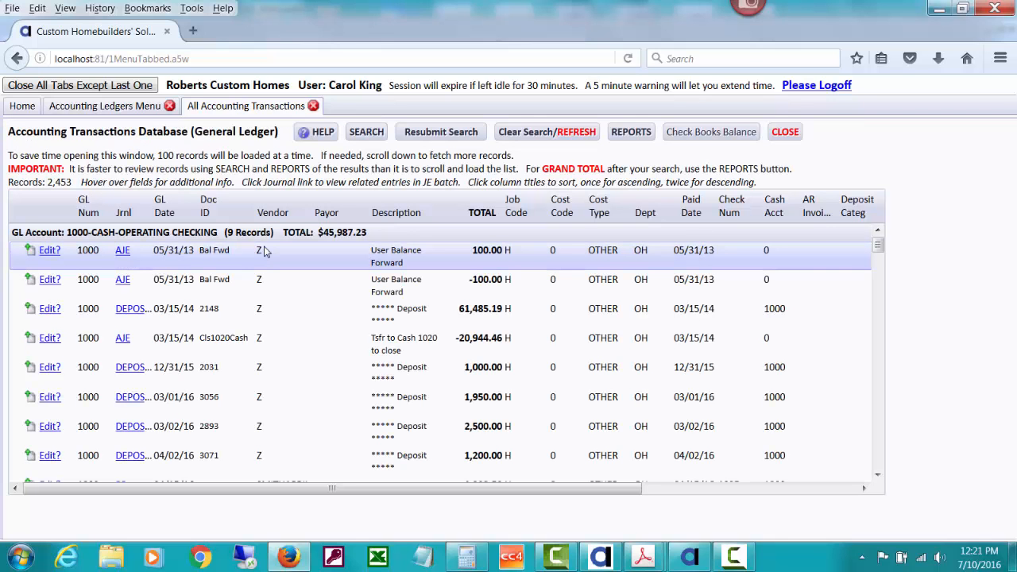
pyautogui.click(362, 134)
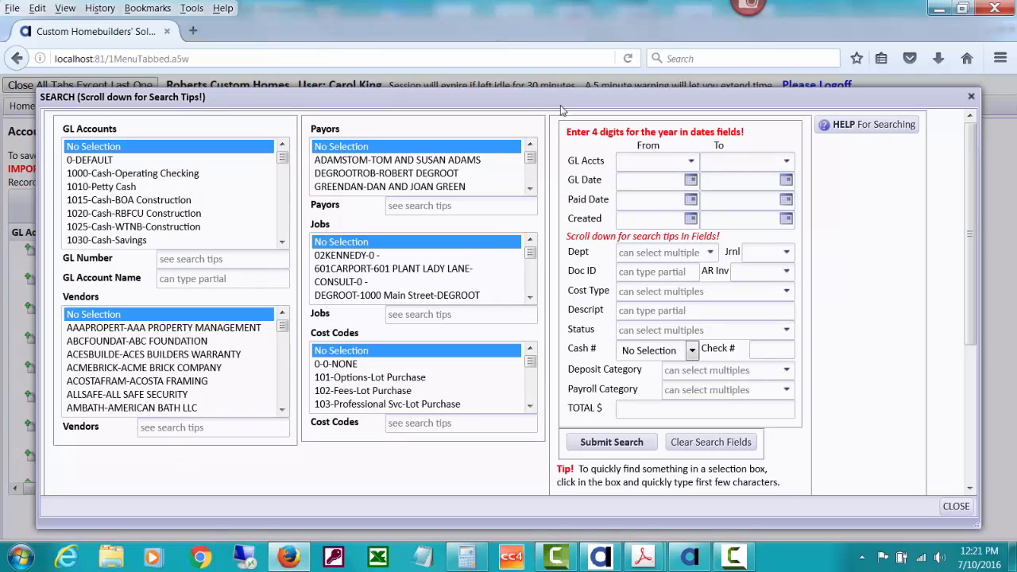
pyautogui.moveTo(520, 102); pyautogui.dragTo(484, 120)
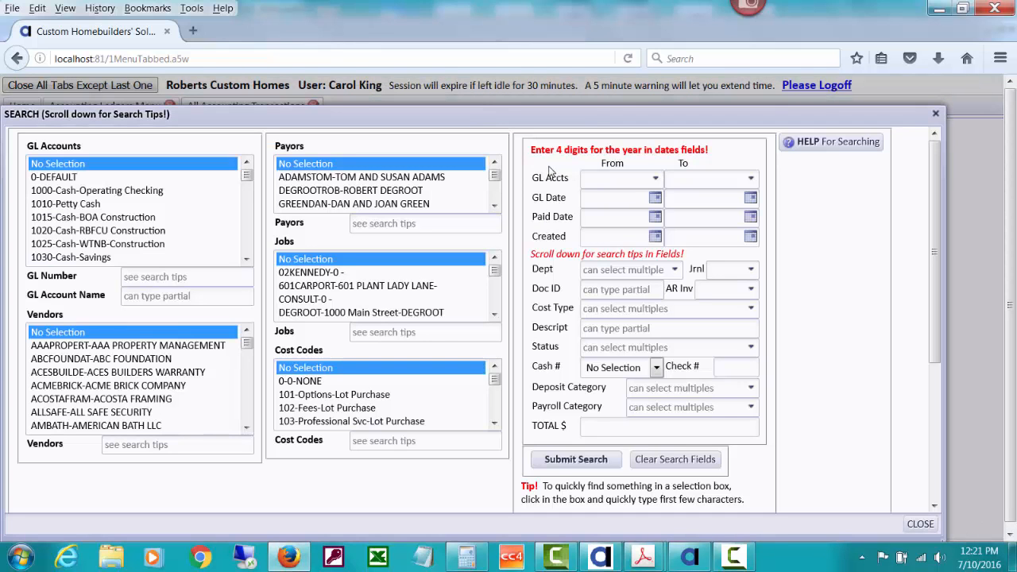
# Set the search's GL account range from 3000 to 9500
pyautogui.click(599, 178)
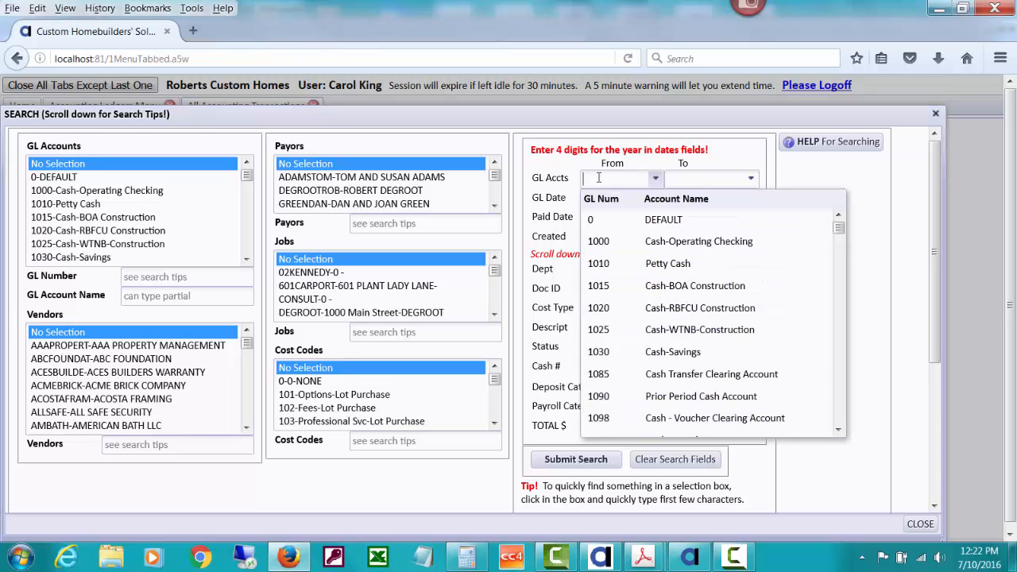
pyautogui.write('3')
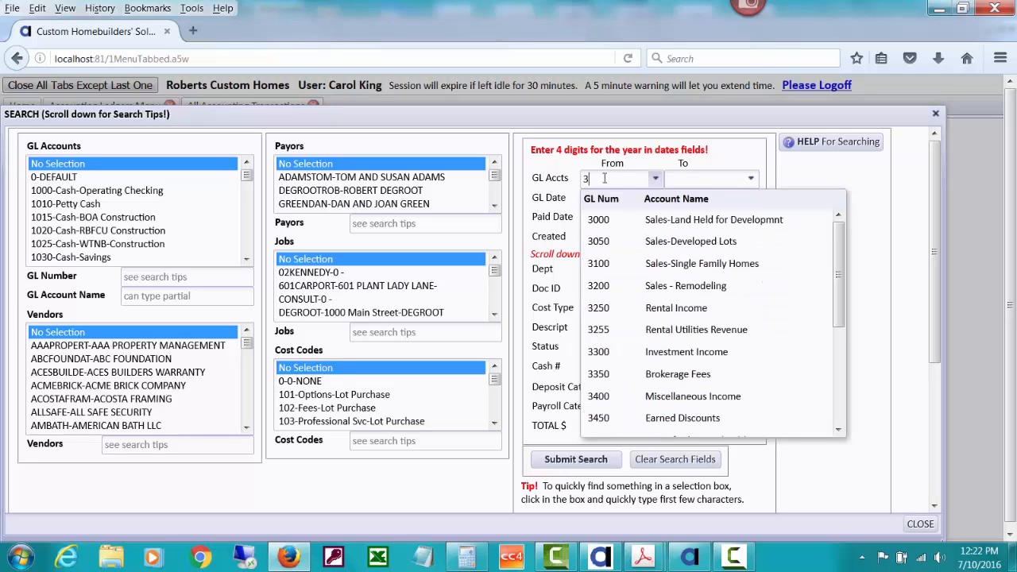
pyautogui.click(740, 226)
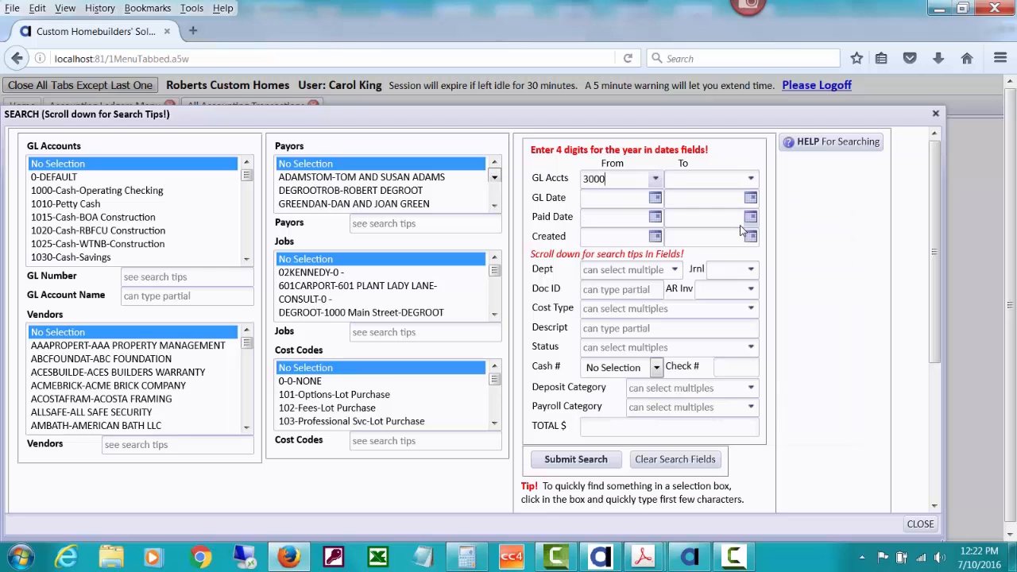
pyautogui.click(751, 180)
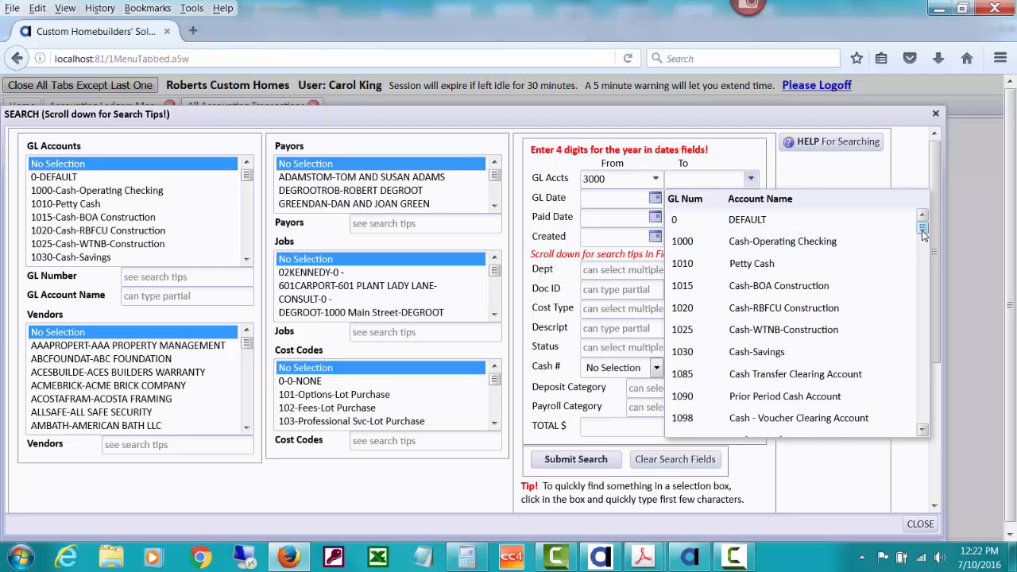
pyautogui.moveTo(922, 239); pyautogui.dragTo(908, 339)
pyautogui.scroll(3, 909, 340)
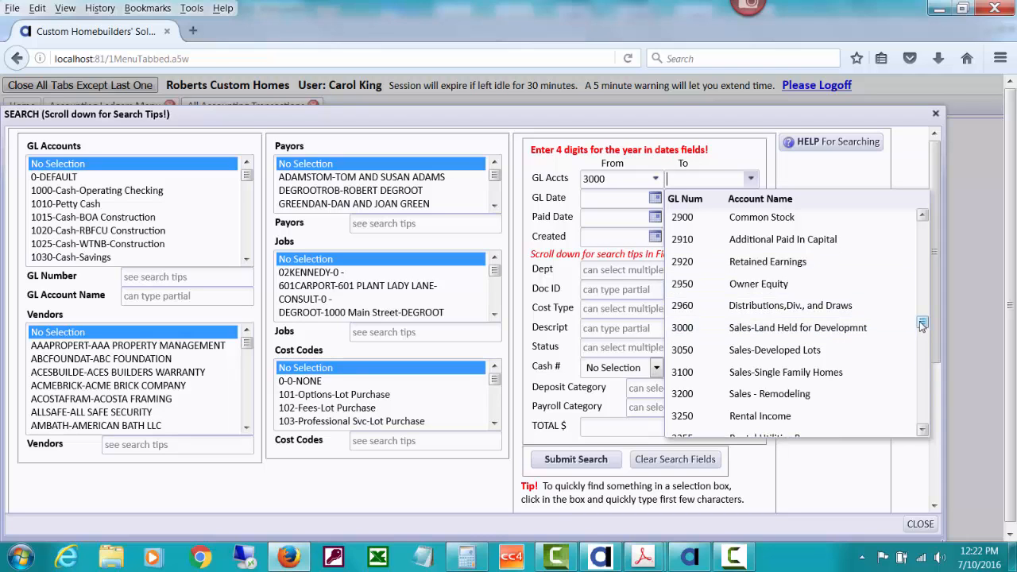
pyautogui.moveTo(923, 326); pyautogui.dragTo(923, 416)
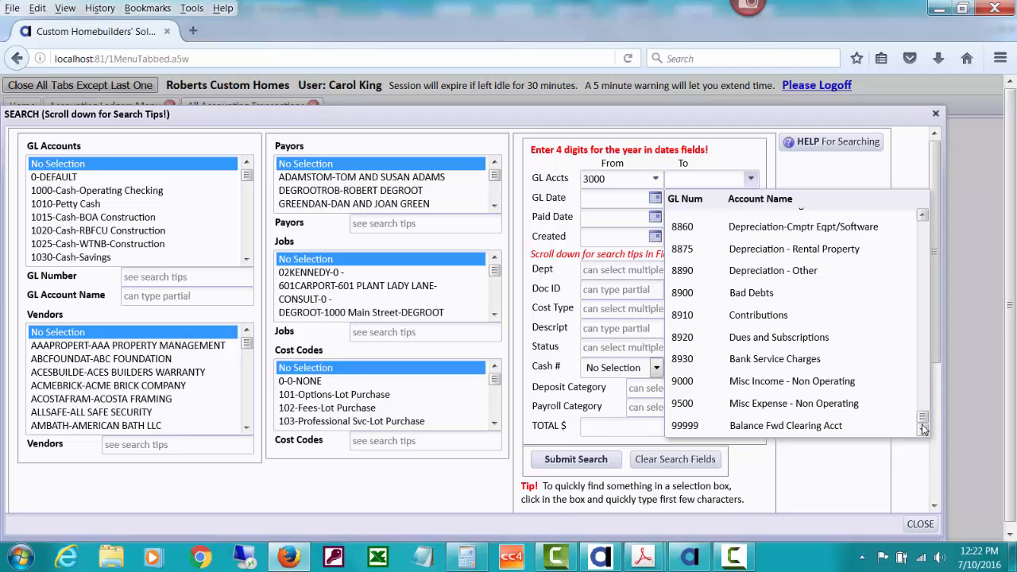
pyautogui.click(680, 406)
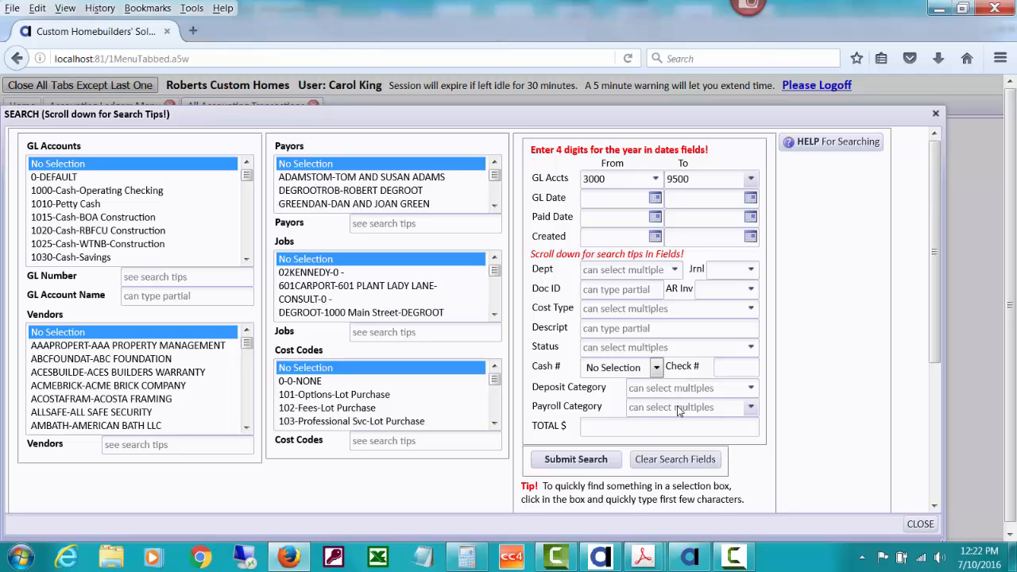
# Set the GL date range from 01/01/2015 to 12/31/2015 and submit the search
pyautogui.click(603, 197)
pyautogui.write('01/01/')
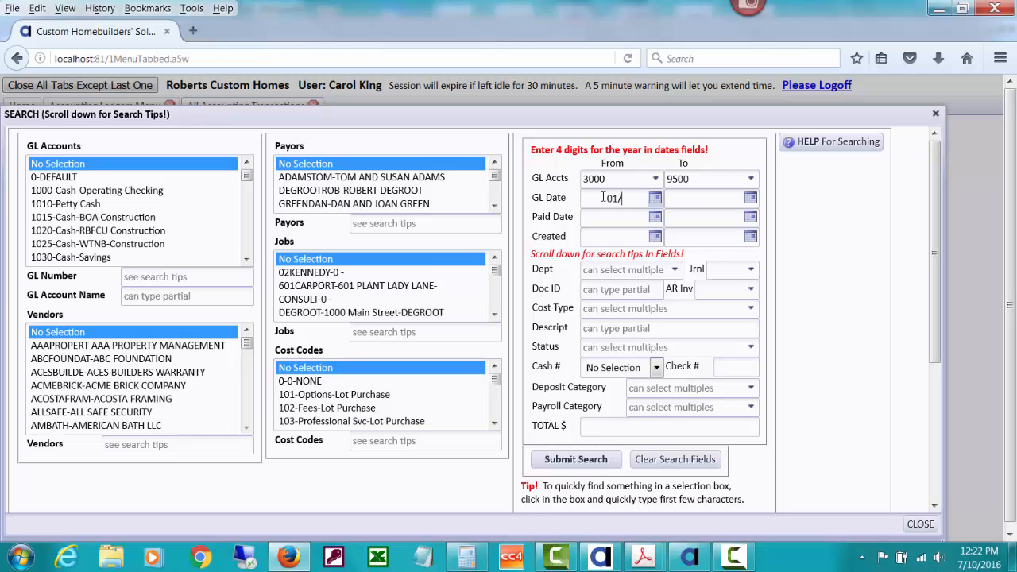
pyautogui.write('2015')
pyautogui.press('Tab')
pyautogui.write('12/')
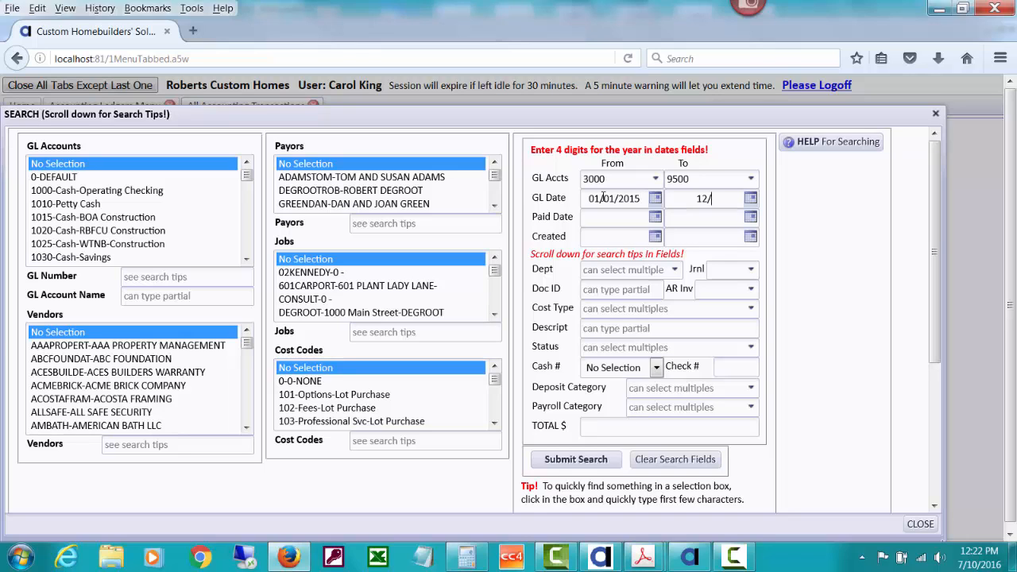
pyautogui.write('31/2015')
pyautogui.press('Tab')
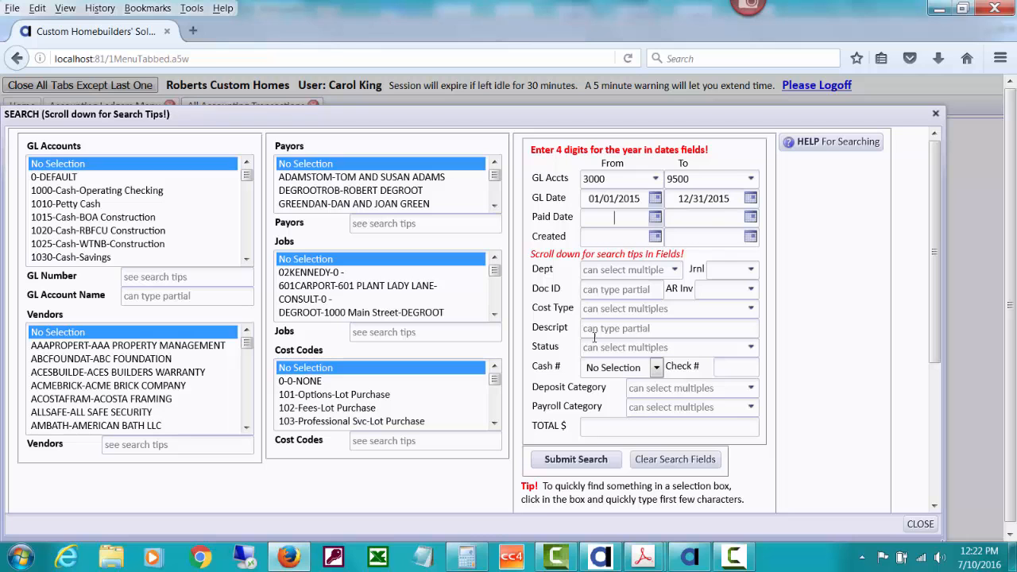
pyautogui.click(581, 463)
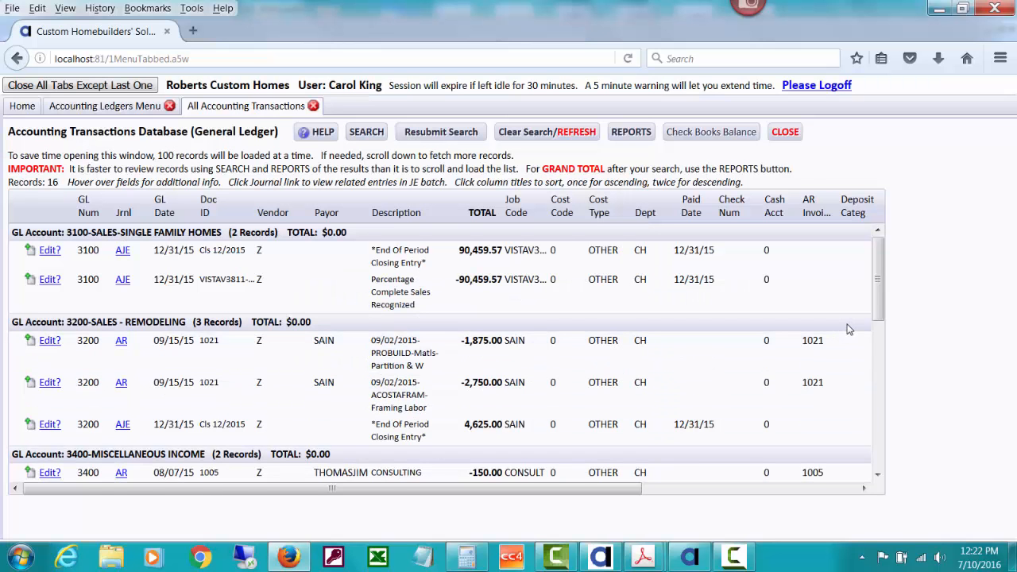
# Examine the 2015 transactions and end-of-period closing entries for each GL account, including the creation date and entry number columns
pyautogui.moveTo(880, 306); pyautogui.dragTo(879, 326)
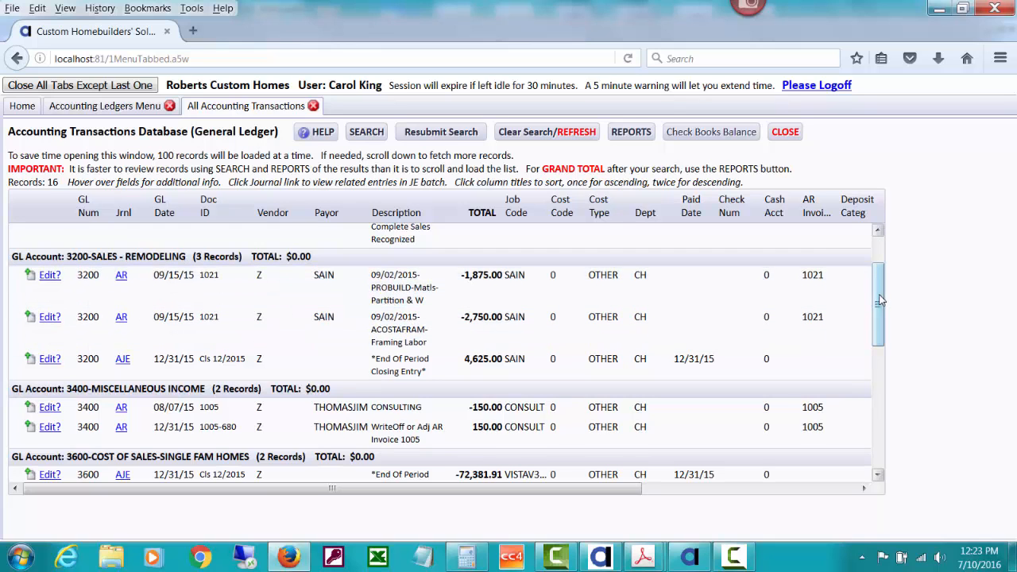
pyautogui.moveTo(880, 312); pyautogui.dragTo(880, 394)
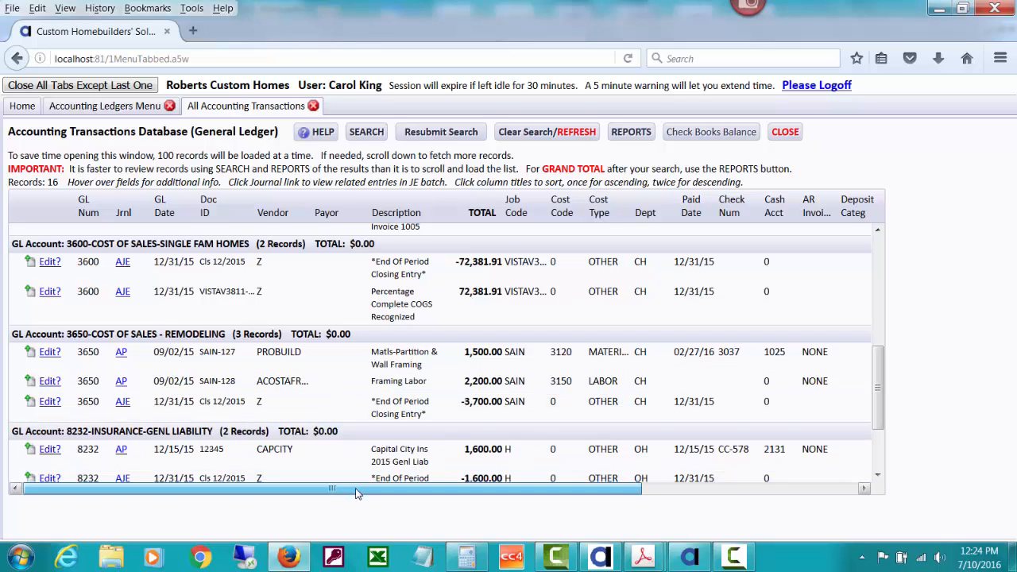
pyautogui.moveTo(356, 490); pyautogui.dragTo(357, 490)
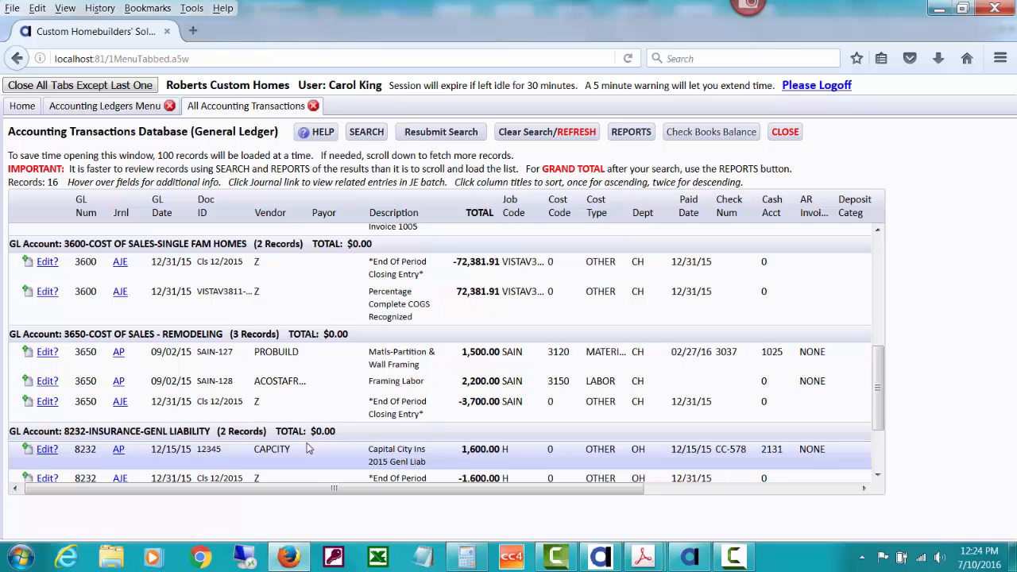
pyautogui.moveTo(352, 486); pyautogui.dragTo(602, 503)
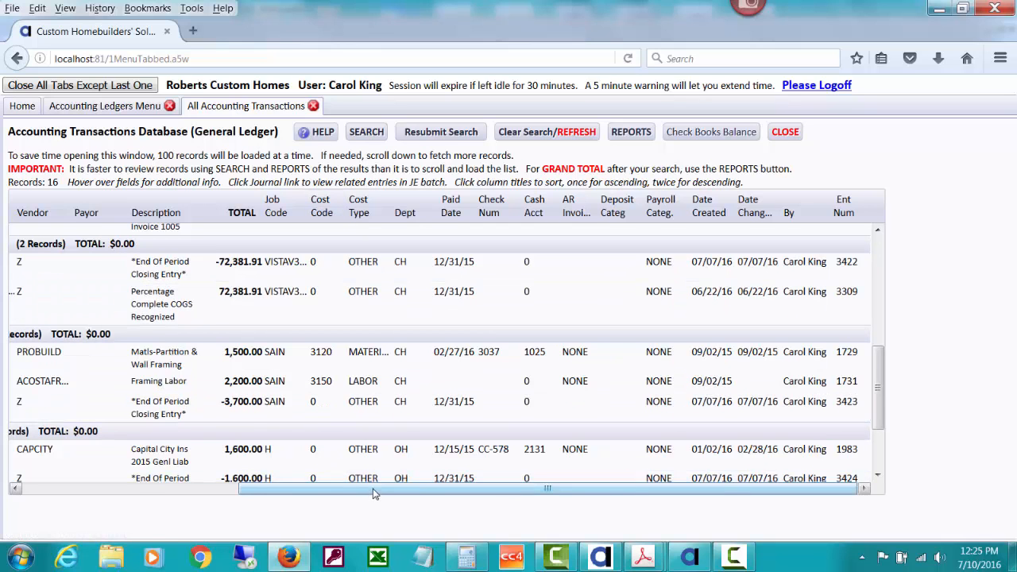
pyautogui.moveTo(373, 493); pyautogui.dragTo(206, 497)
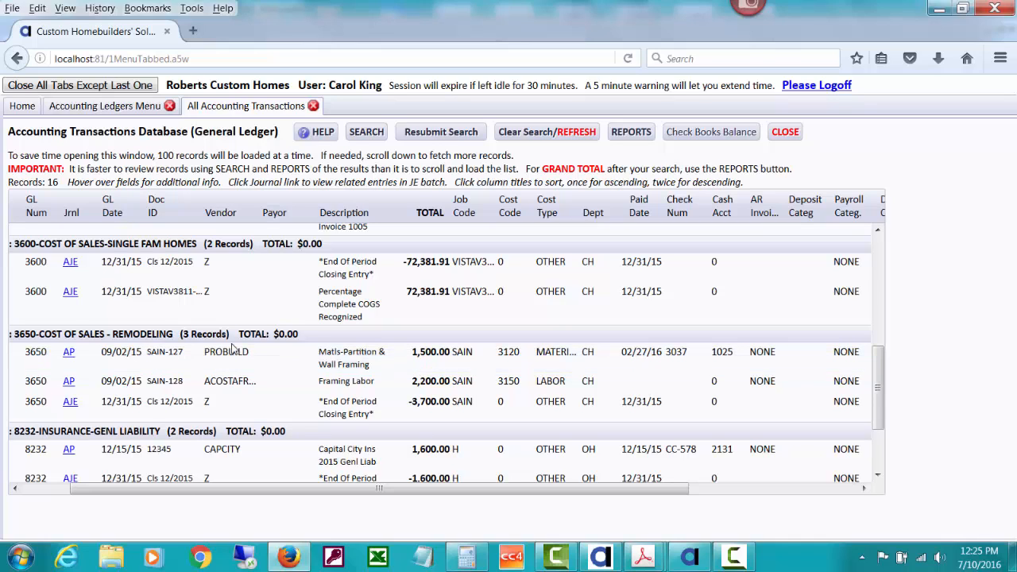
# Go to posting vendor payables and start a new payables record
pyautogui.click(22, 105)
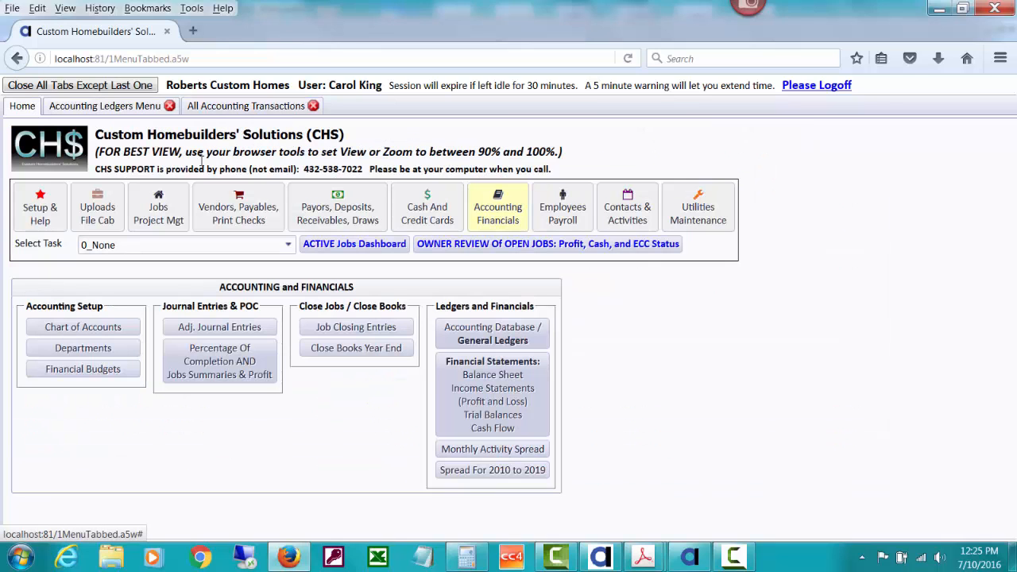
pyautogui.click(251, 226)
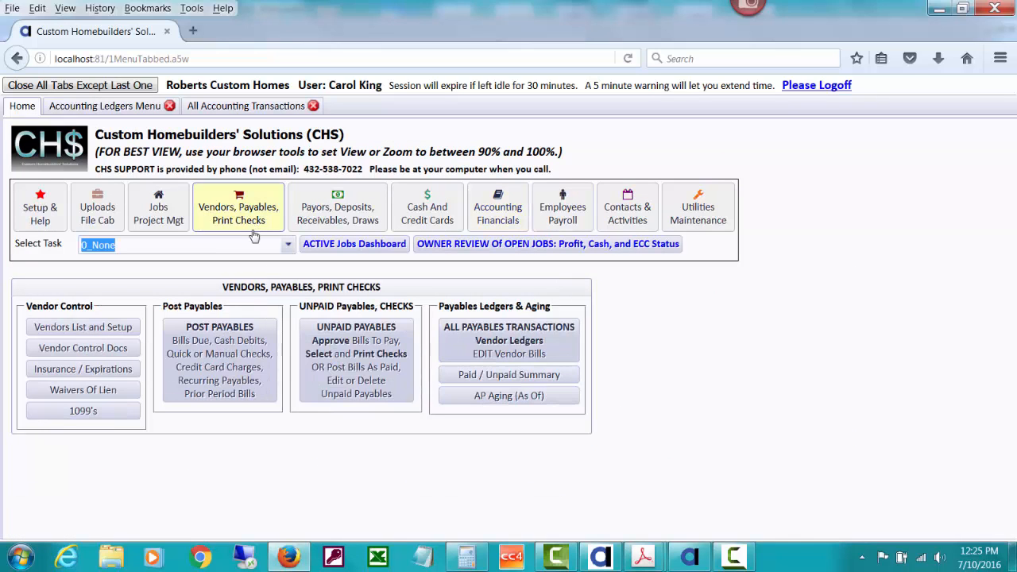
pyautogui.click(249, 362)
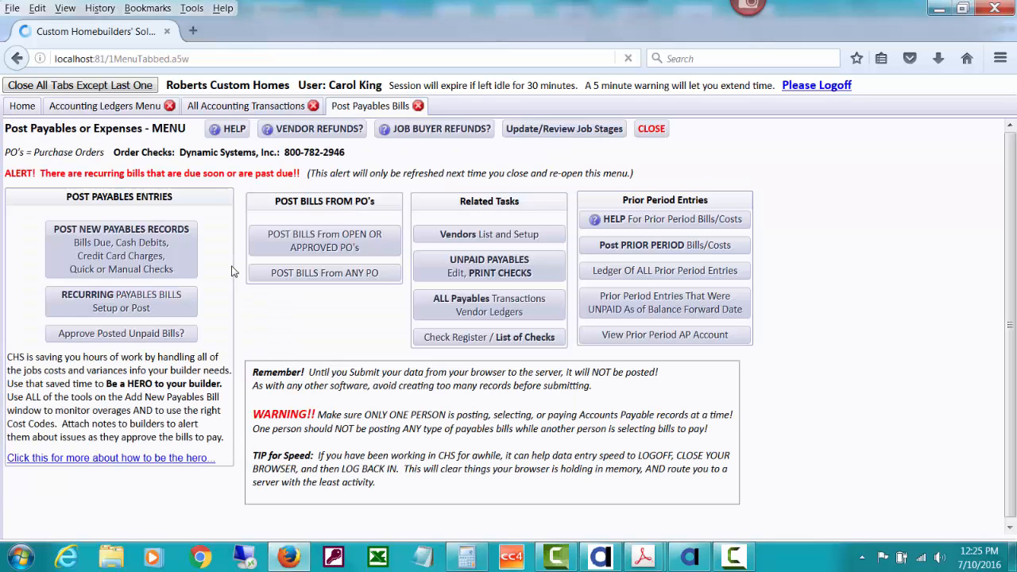
pyautogui.click(171, 265)
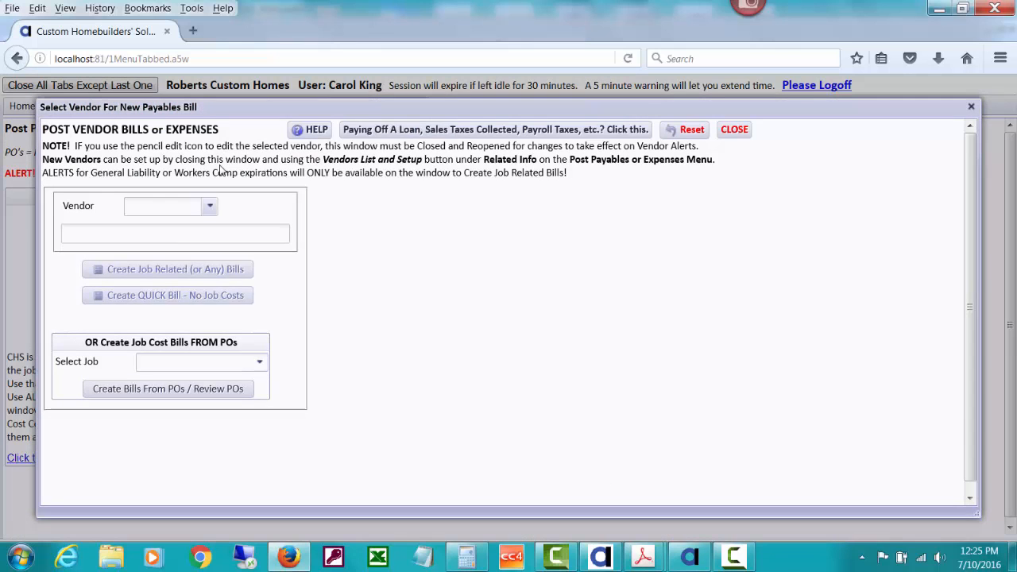
# Choose vendor ACOSTAFRAM and create a job-related bill for it
pyautogui.write('acos')
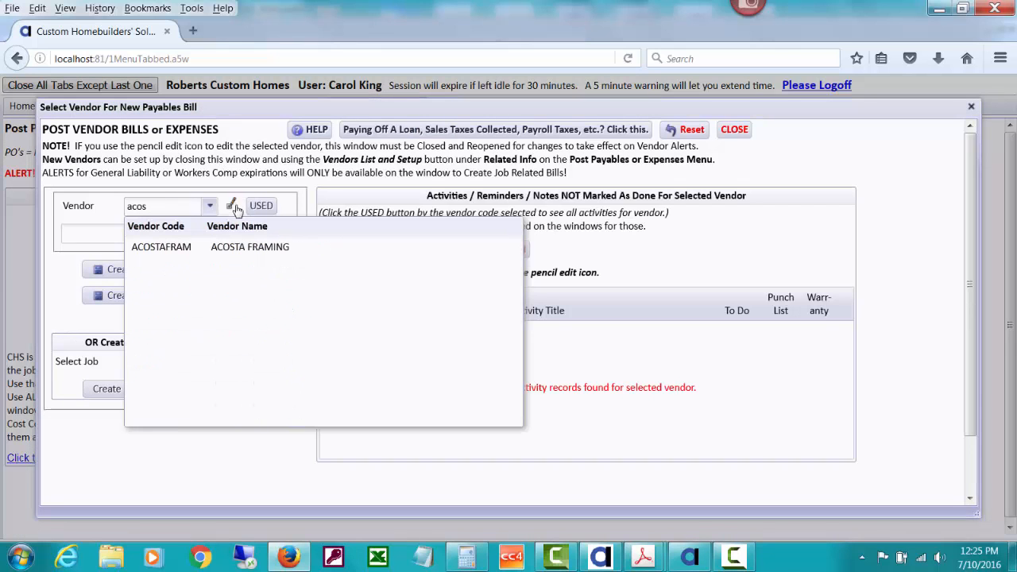
pyautogui.click(248, 250)
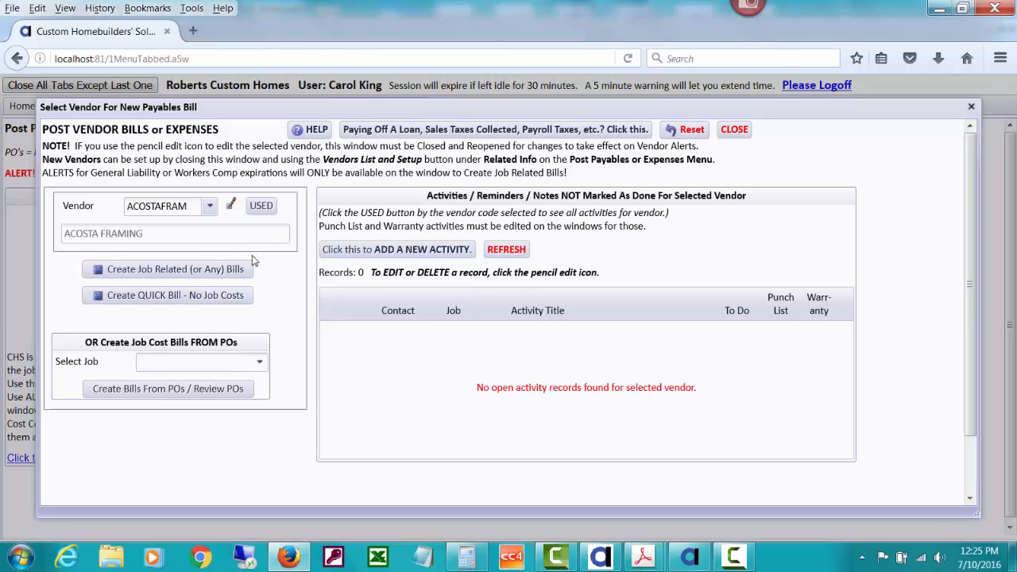
pyautogui.click(225, 273)
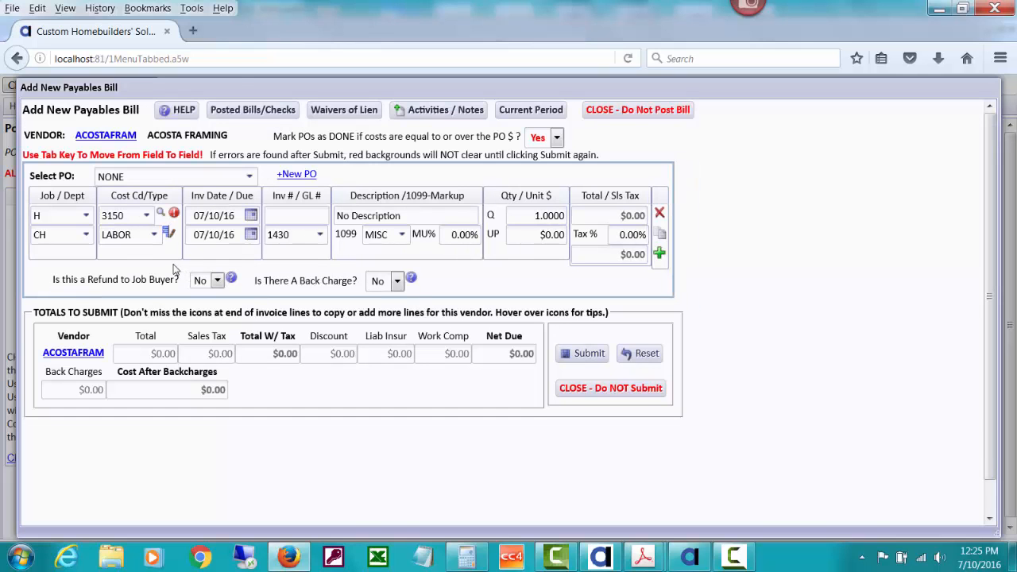
# Set the job on the new bill line to SAIN
pyautogui.click(86, 216)
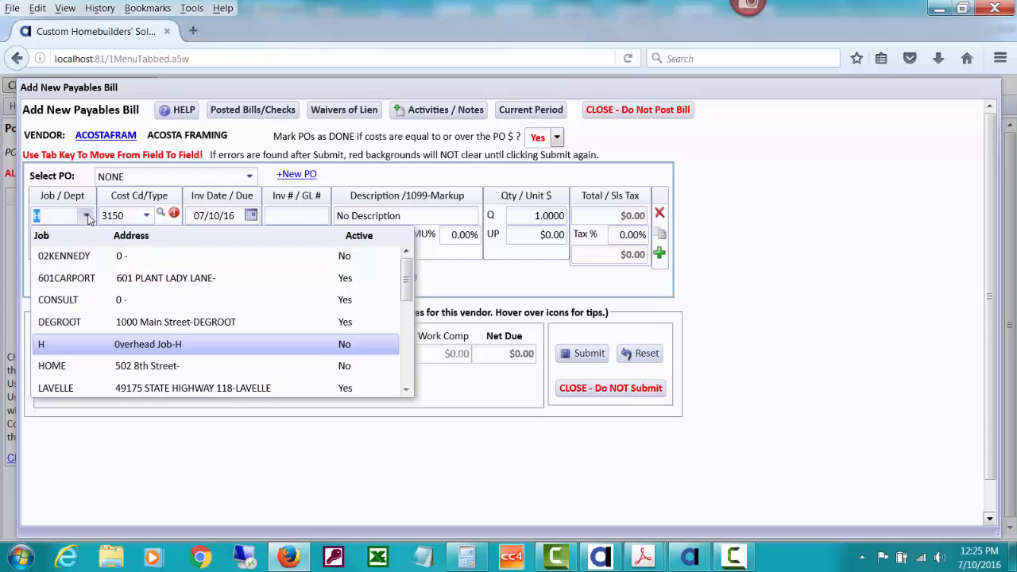
pyautogui.write('S')
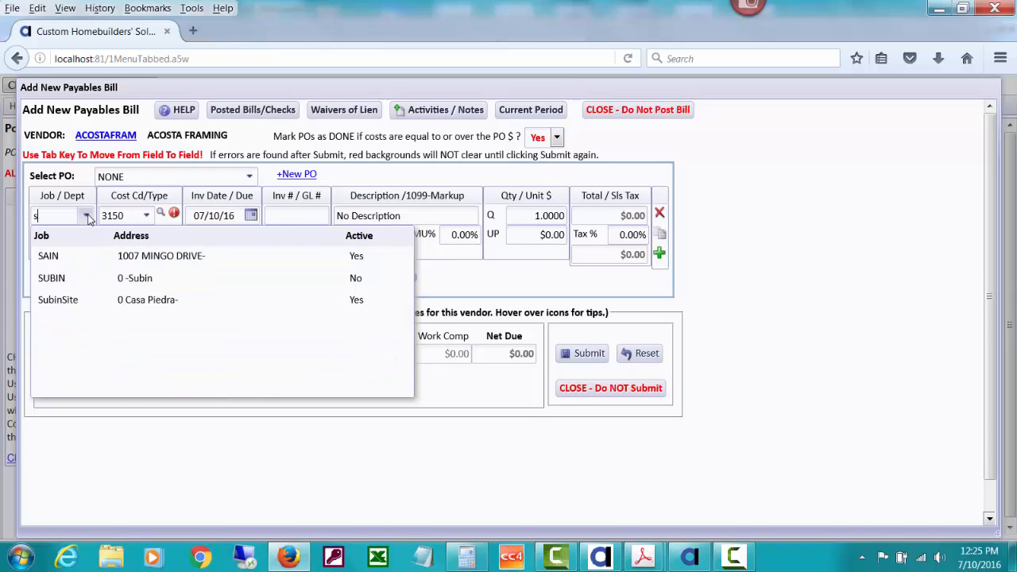
pyautogui.click(111, 255)
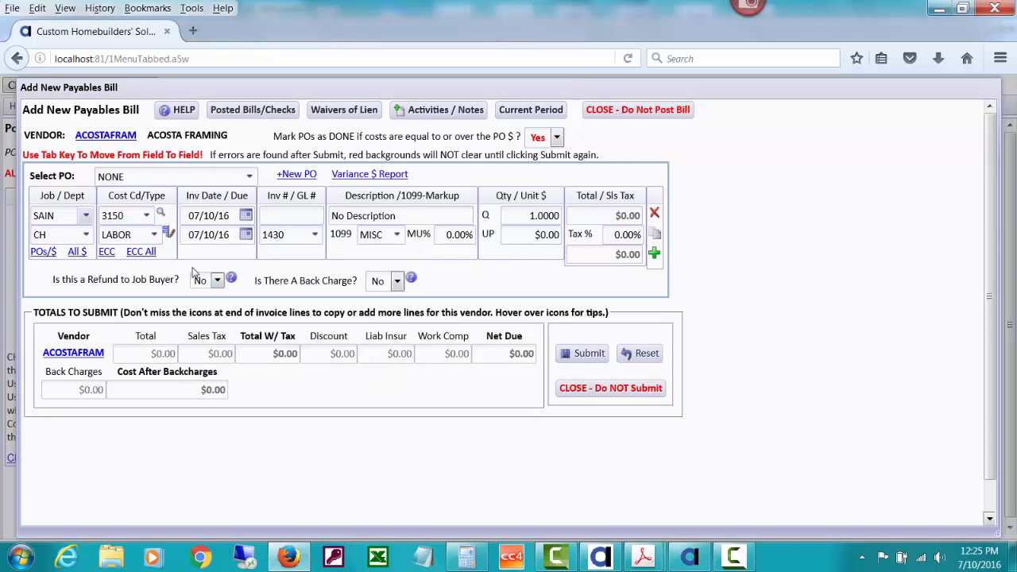
# Set the bill's invoice date to 12/20/15 and dismiss the accounting period warning and the calendar
pyautogui.click(247, 216)
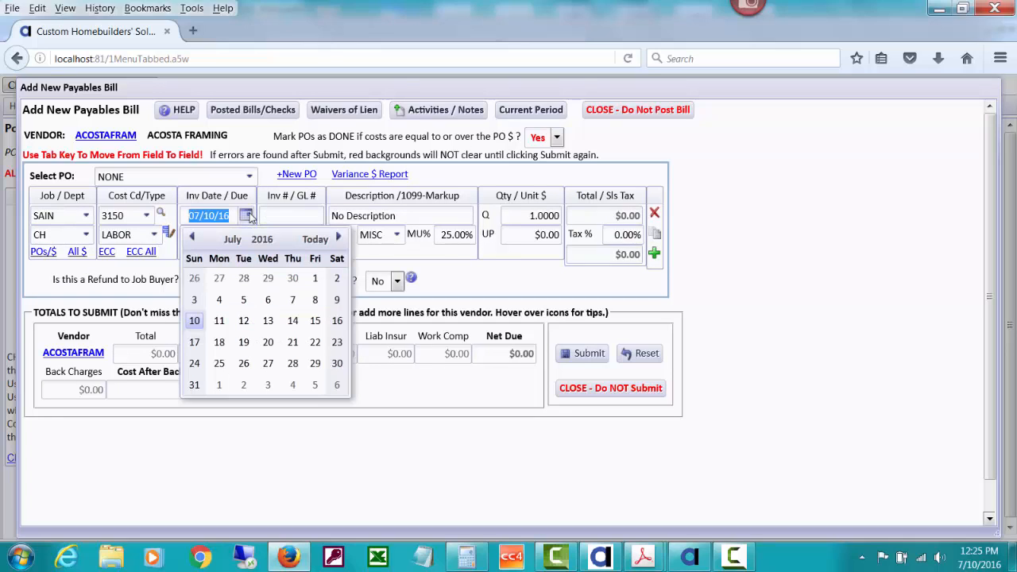
pyautogui.write('1220')
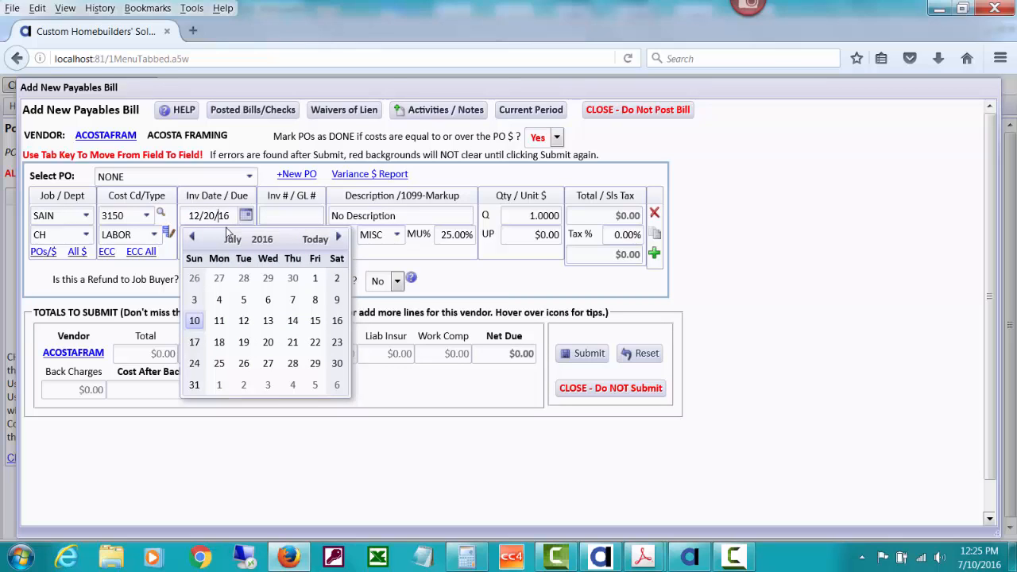
pyautogui.write('15')
pyautogui.press('Tab')
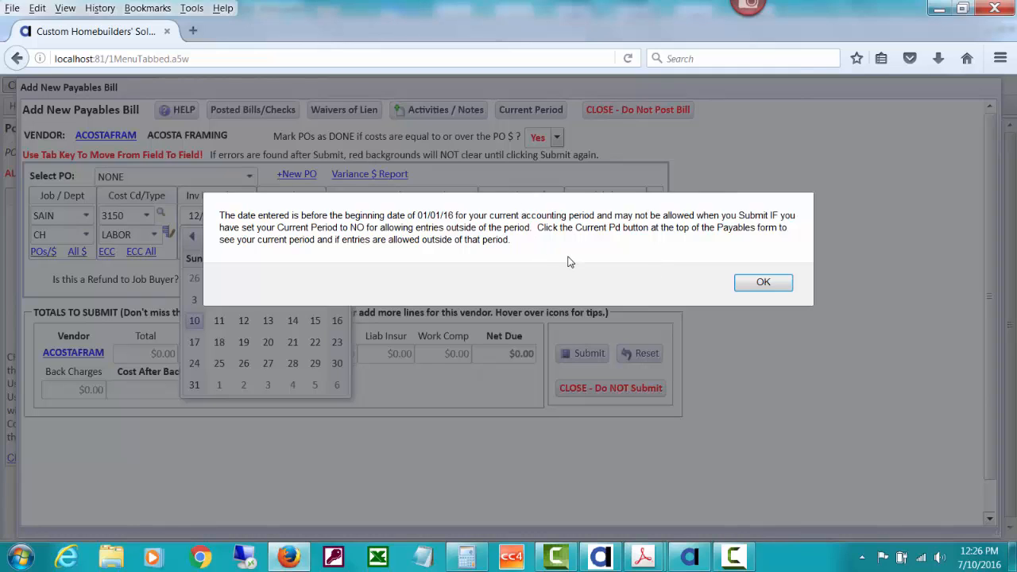
pyautogui.click(761, 283)
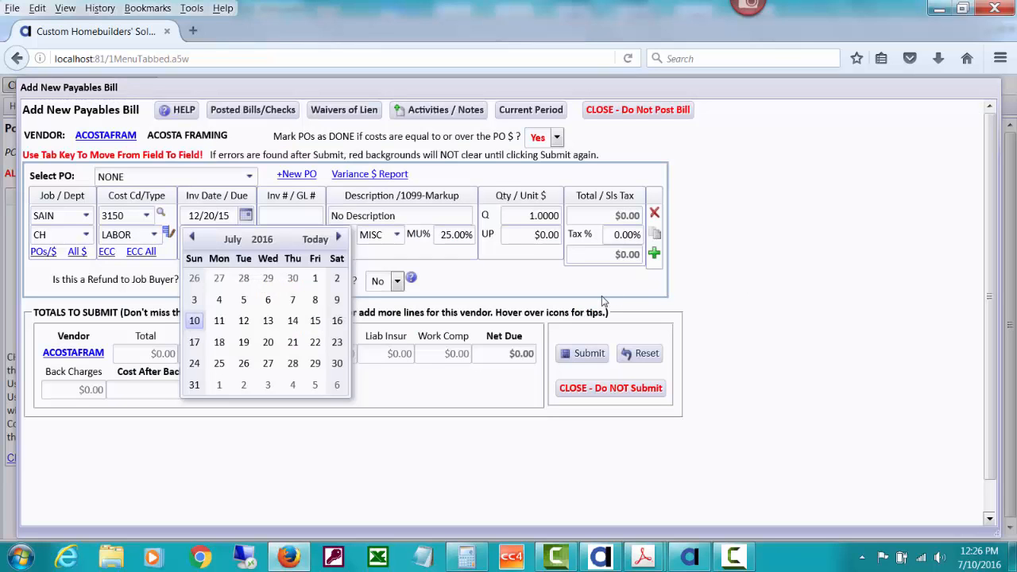
pyautogui.click(720, 270)
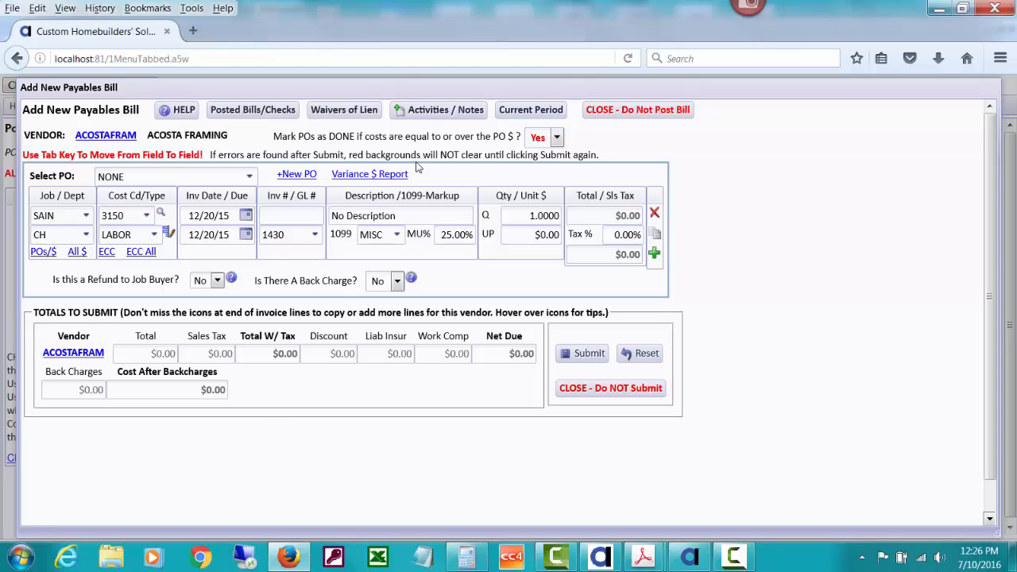
# Review the current accounting period parameters, close them, and set the bill's invoice number to 344567
pyautogui.click(514, 117)
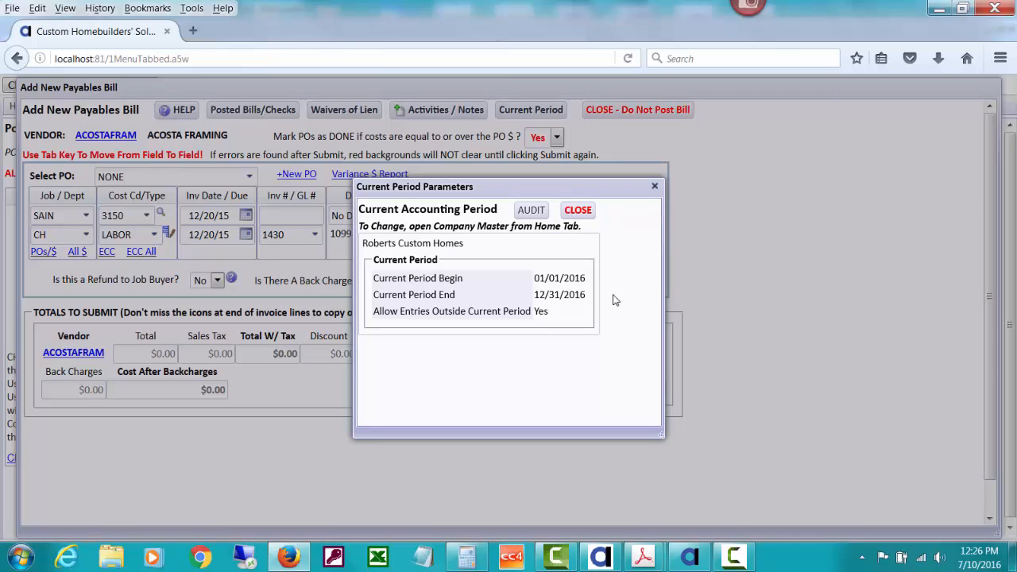
pyautogui.click(588, 213)
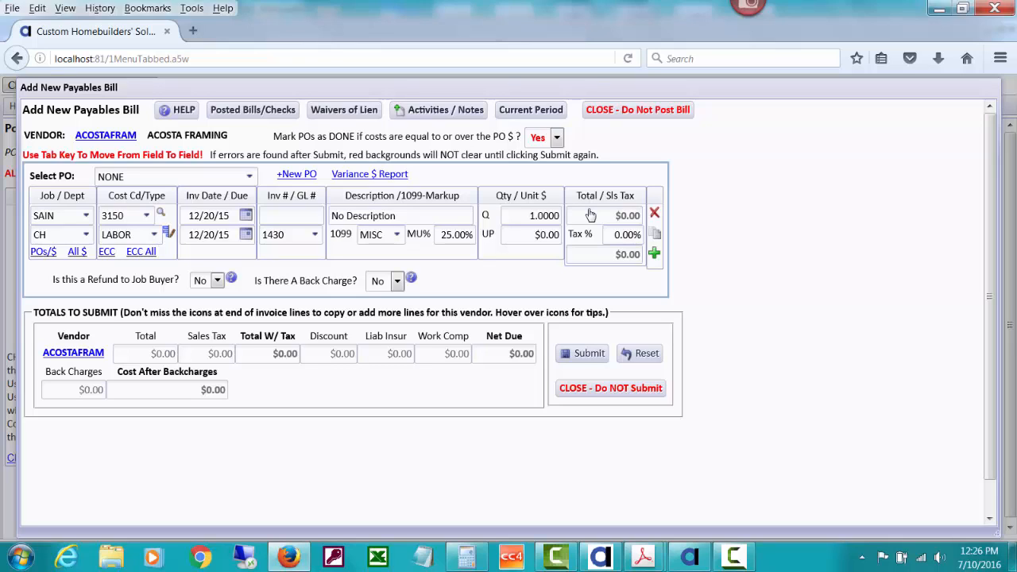
pyautogui.click(293, 218)
pyautogui.write('344567')
pyautogui.press('Tab')
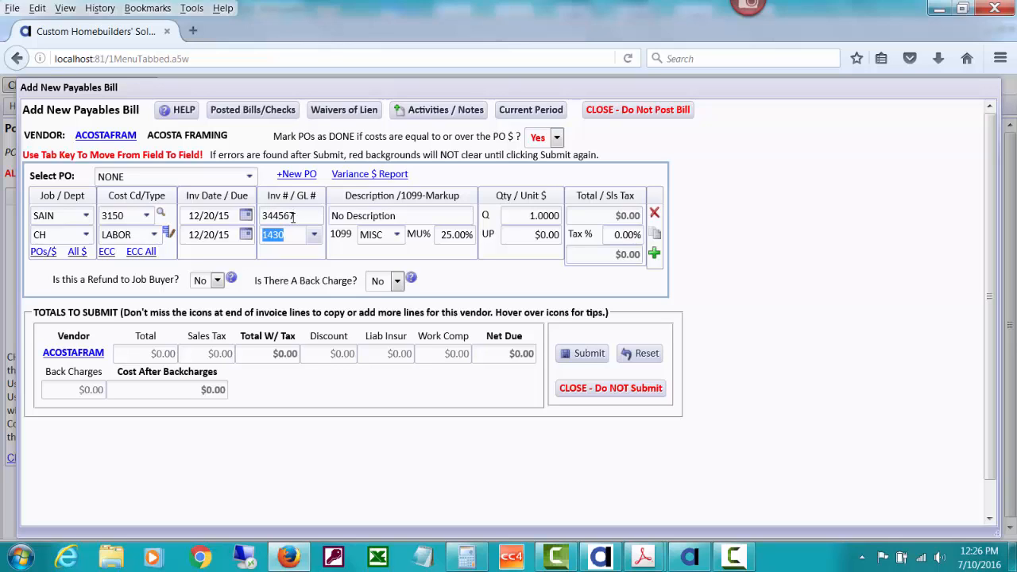
# Describe the bill line as "Acosta - addl framing labor"
pyautogui.press('Tab')
pyautogui.write('Acos')
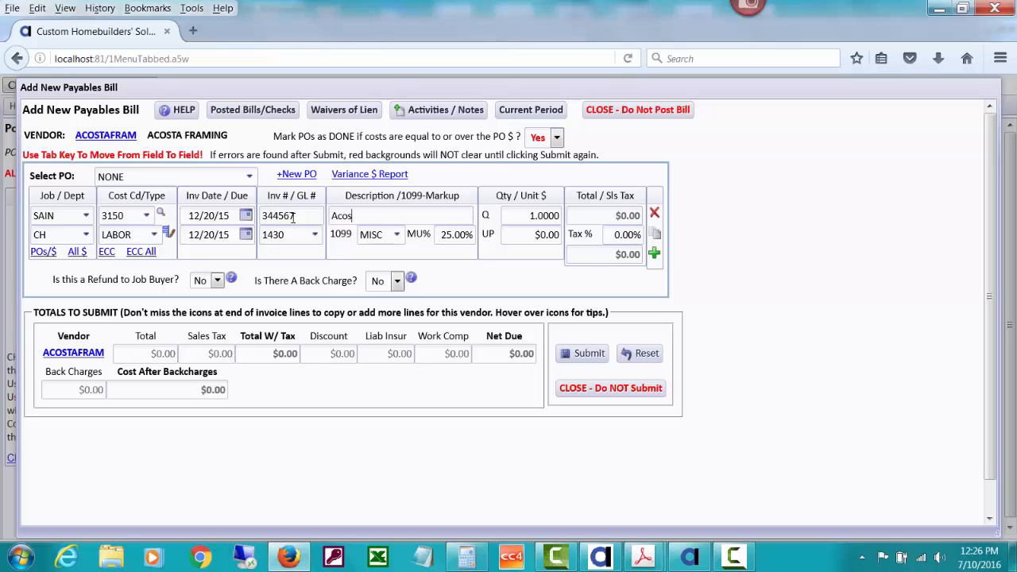
pyautogui.write('ts -')
pyautogui.write('a - addl framin')
pyautogui.write('g labor')
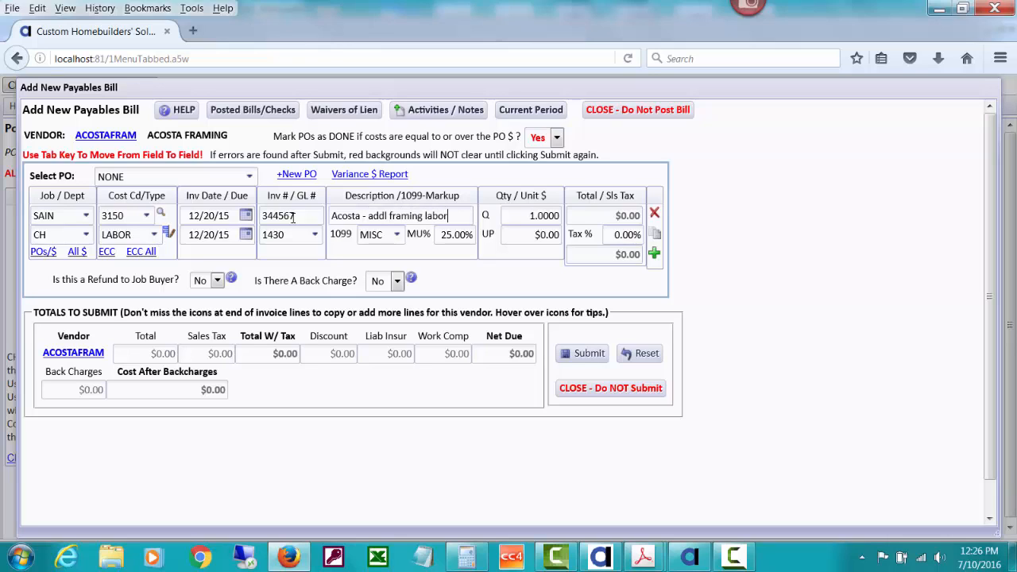
# Set the bill line's unit price to $500.00
pyautogui.press('Tab')
pyautogui.press('Tab')
pyautogui.press('Tab')
pyautogui.press('Tab')
pyautogui.write('500')
pyautogui.press('Tab')
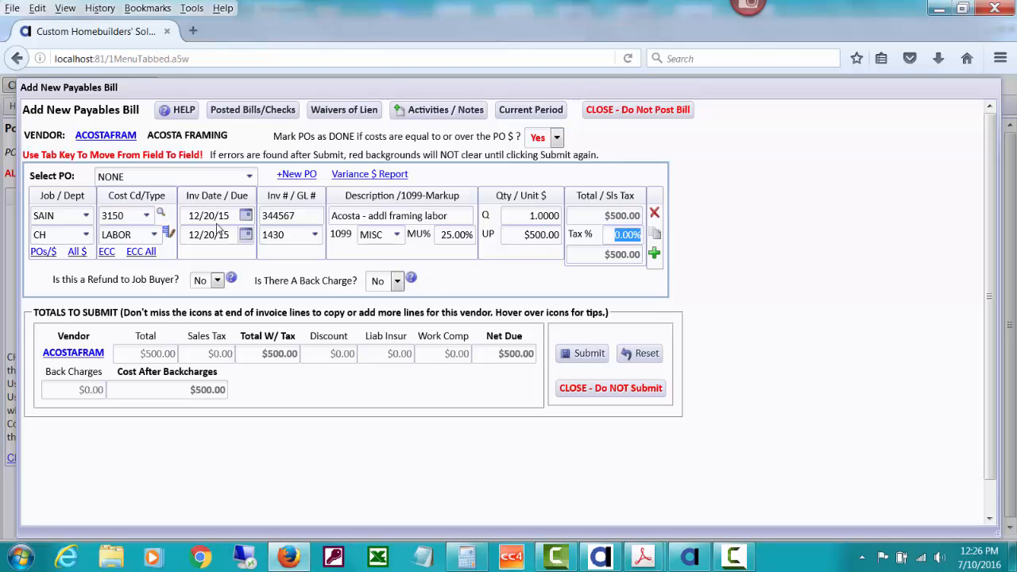
# Submit the bill despite the alerts, post it as unpaid to pay later, and leave vendor bill entry
pyautogui.click(574, 359)
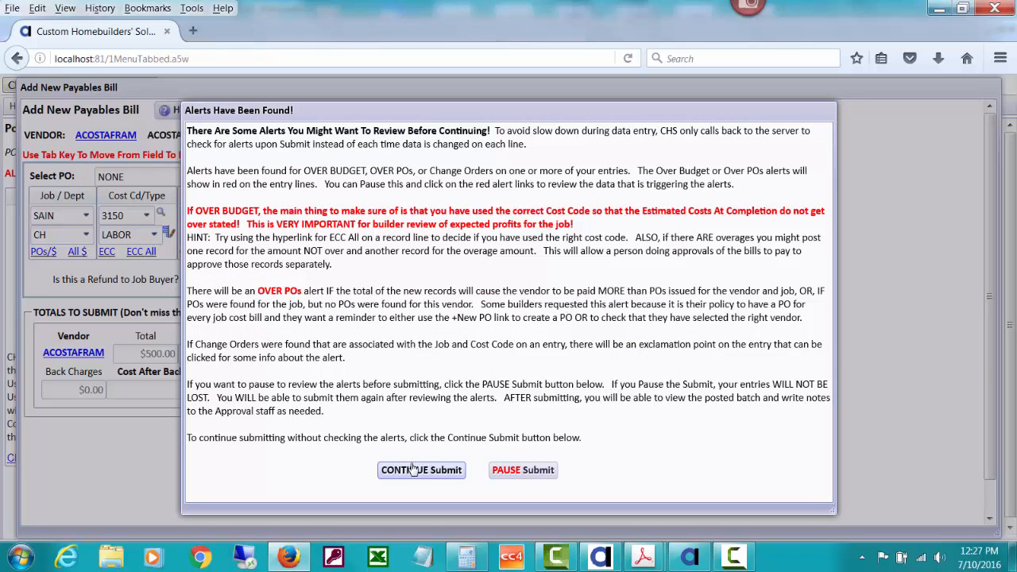
pyautogui.click(410, 470)
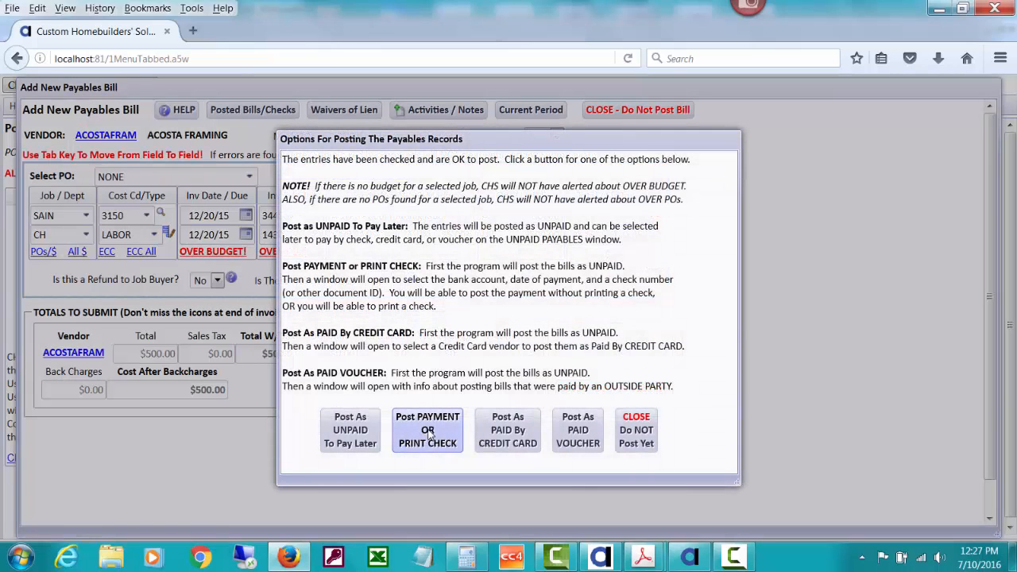
pyautogui.click(373, 442)
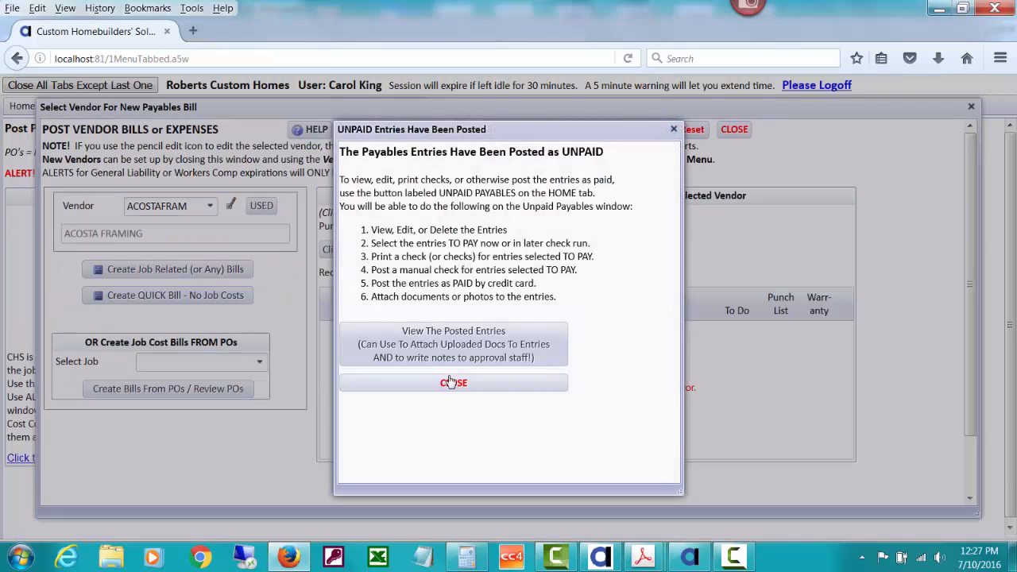
pyautogui.click(455, 383)
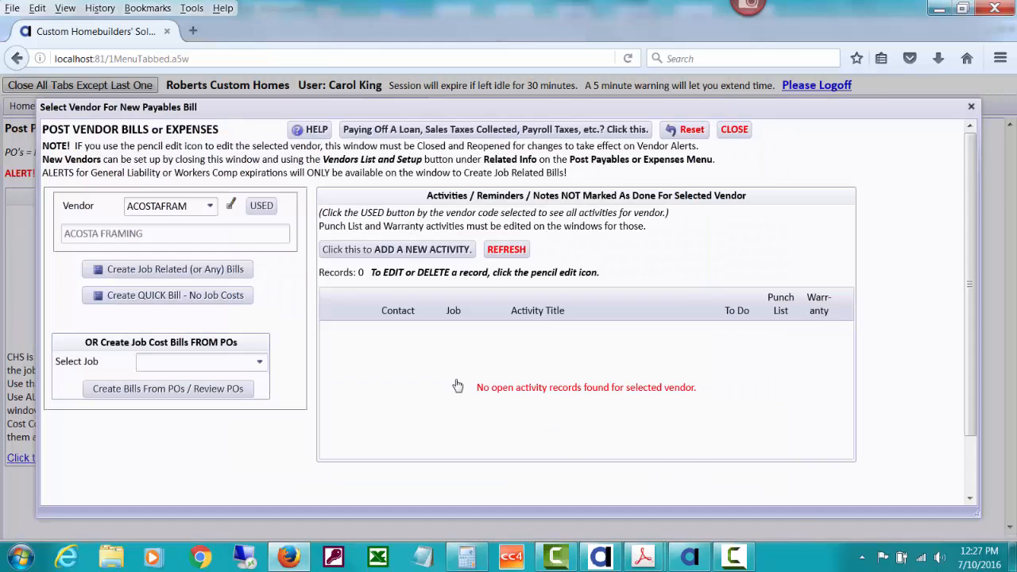
pyautogui.click(733, 130)
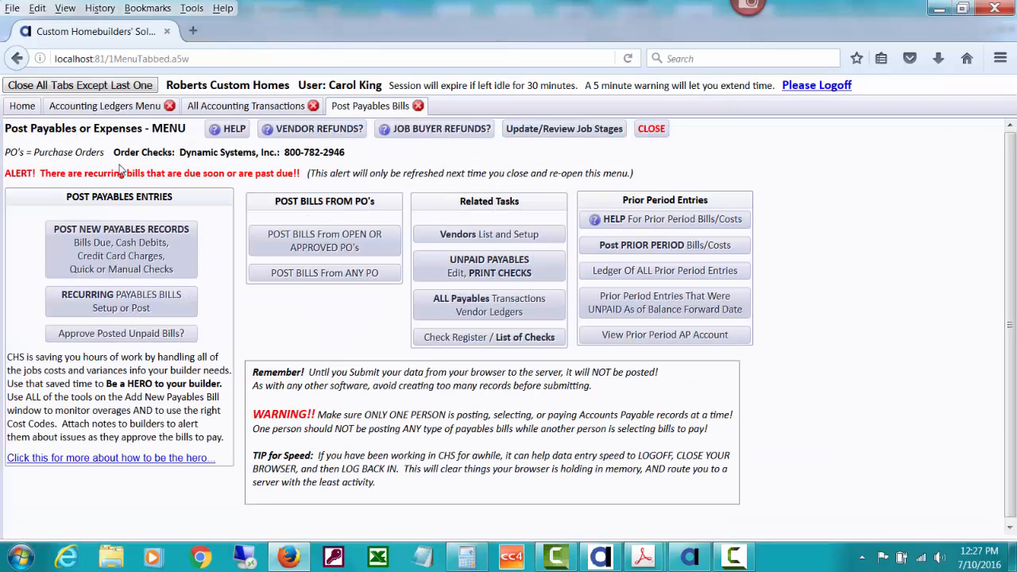
# Rerun the existing general ledger search and look through the listed entries for the new bill
pyautogui.click(230, 106)
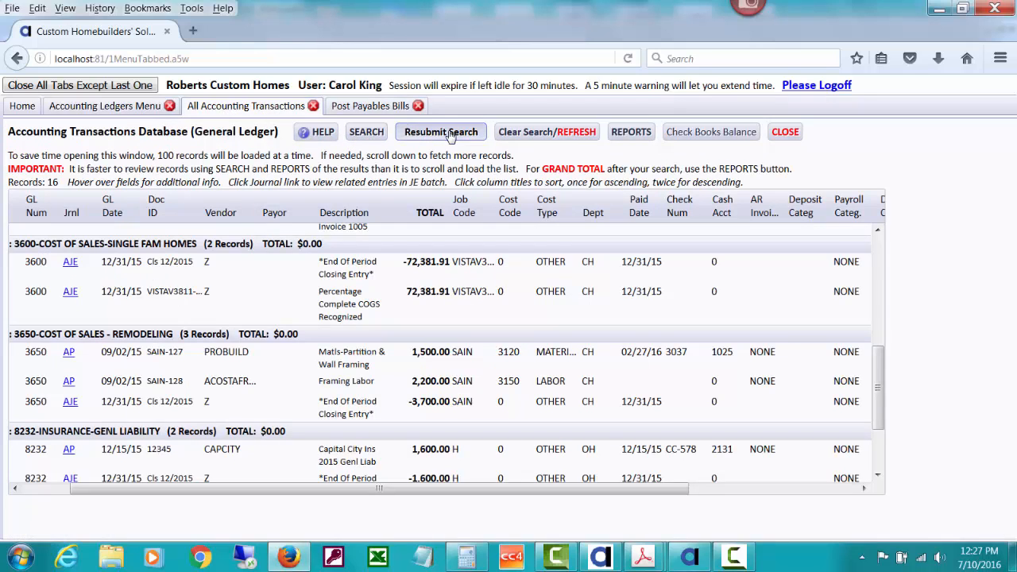
pyautogui.click(445, 137)
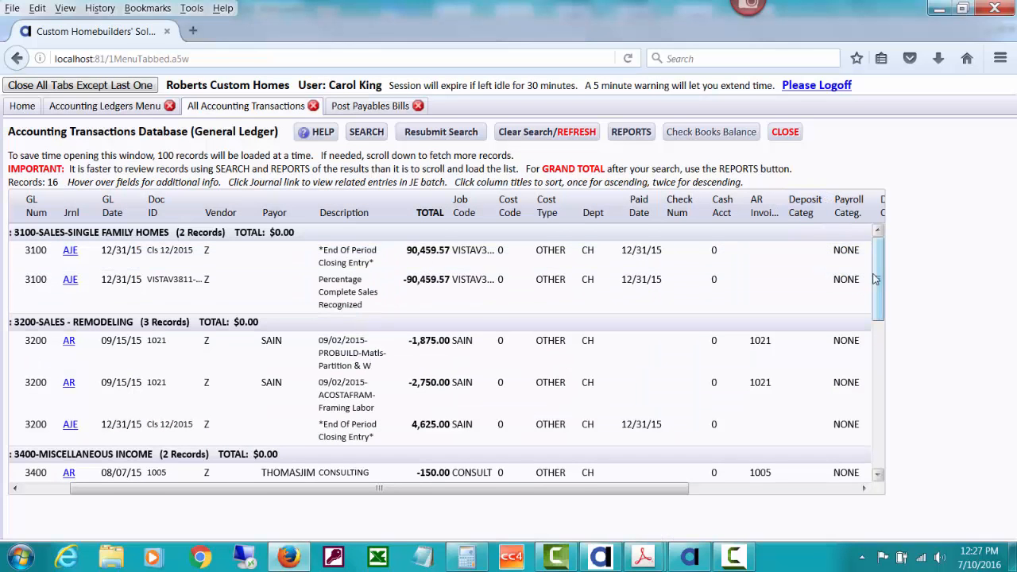
pyautogui.moveTo(881, 281); pyautogui.dragTo(864, 242)
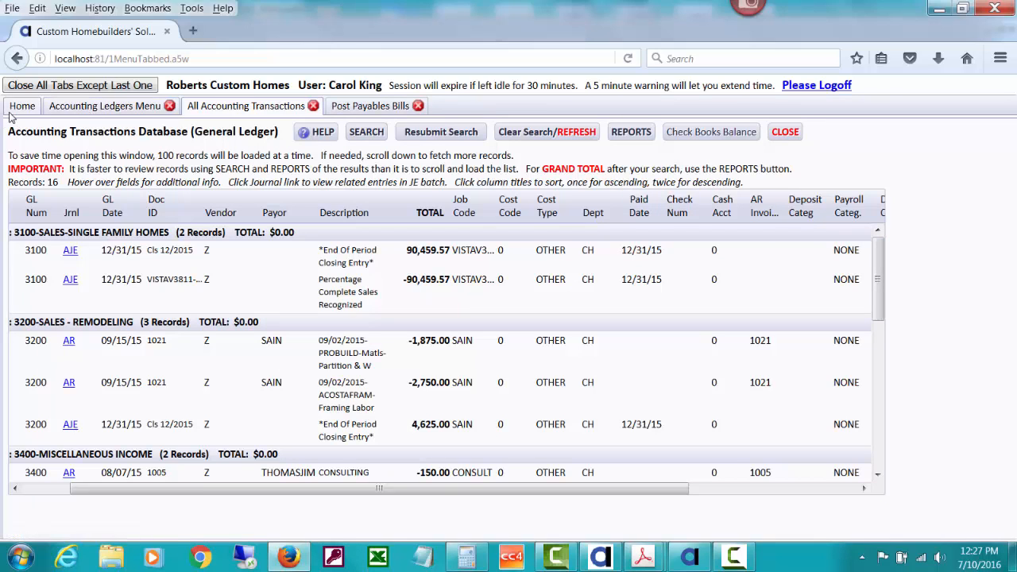
# Open the unpaid payables for vendor ACOSTAFRAM only
pyautogui.click(346, 112)
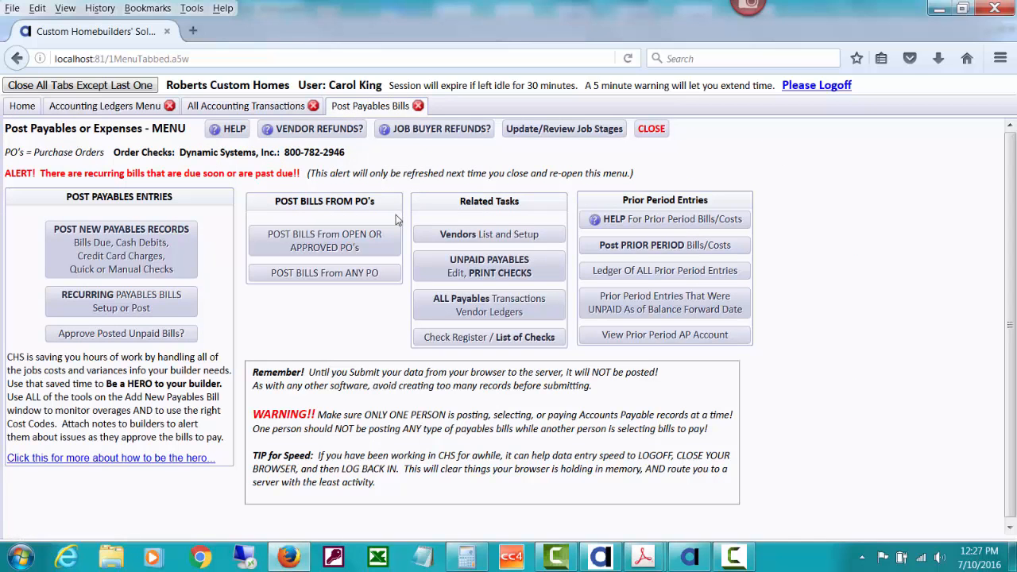
pyautogui.click(473, 267)
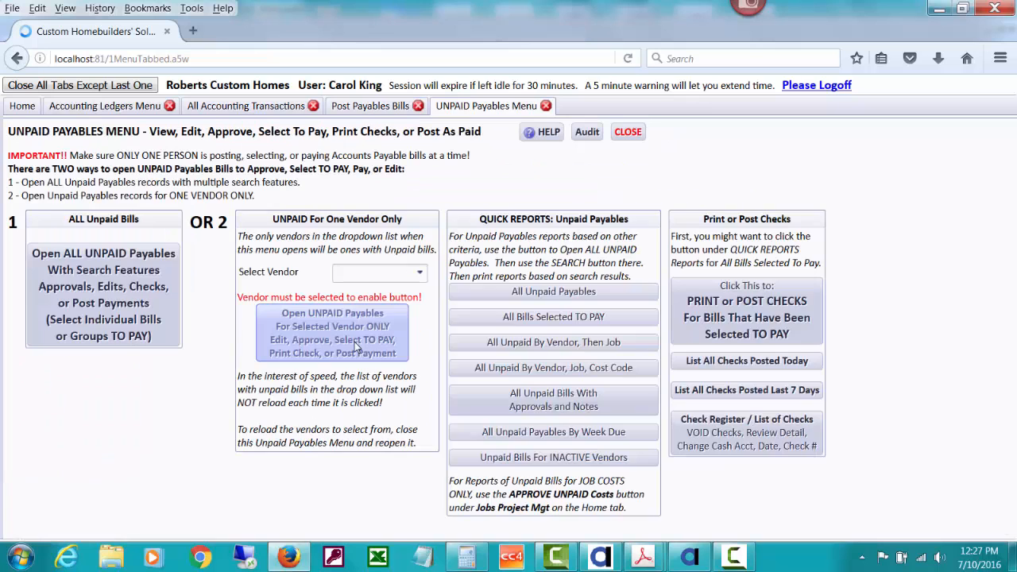
pyautogui.click(373, 274)
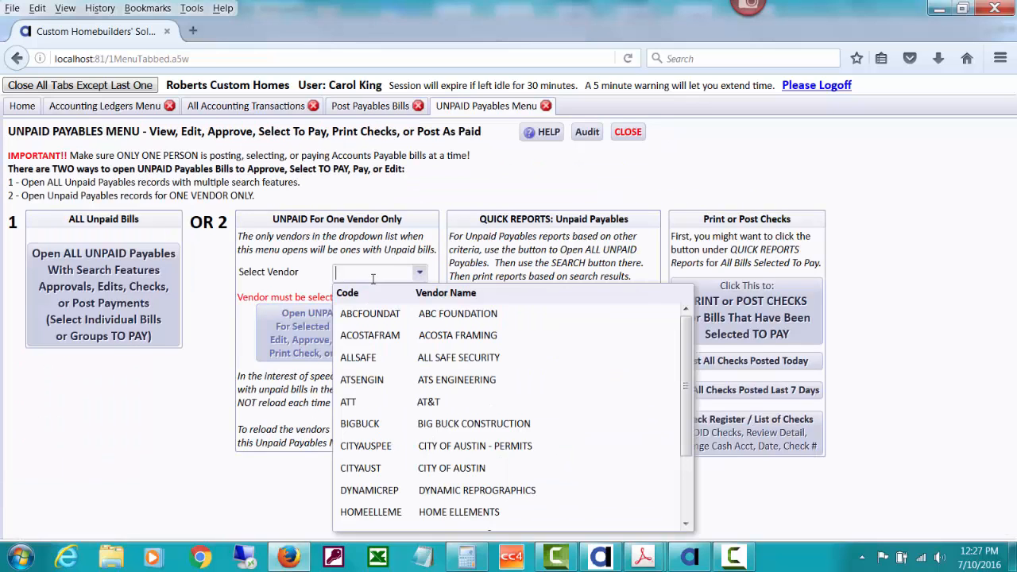
pyautogui.click(405, 335)
pyautogui.click(397, 340)
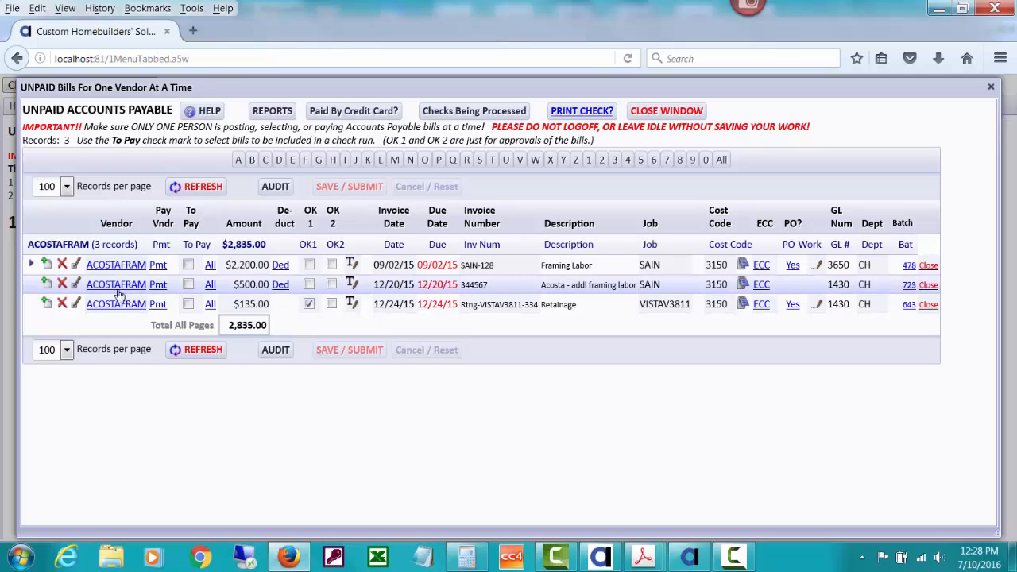
# Change the $500.00 bill's GL number to 3650 Cost of Sales - Remodeling, save it, and close the entry
pyautogui.click(76, 285)
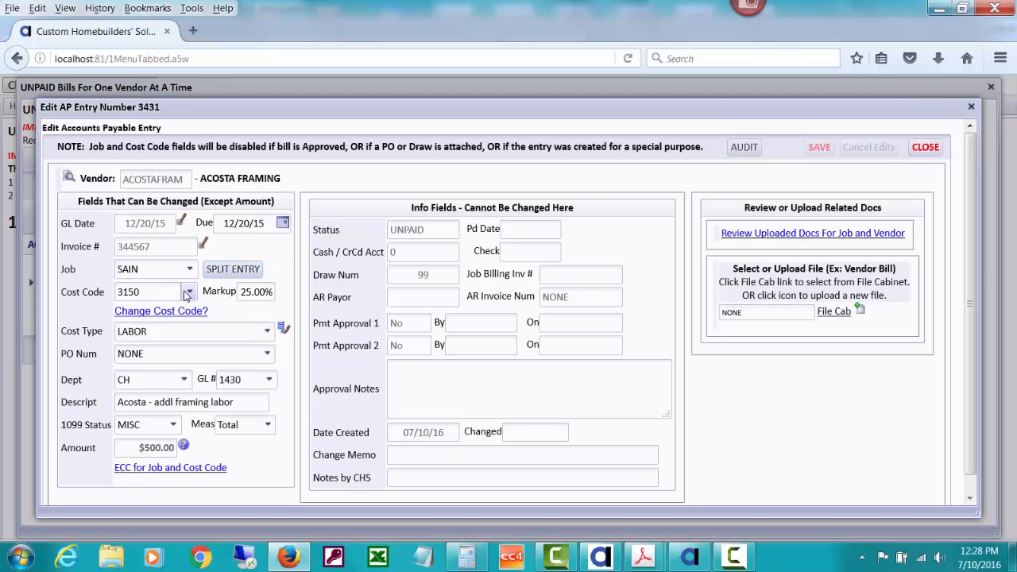
pyautogui.click(250, 379)
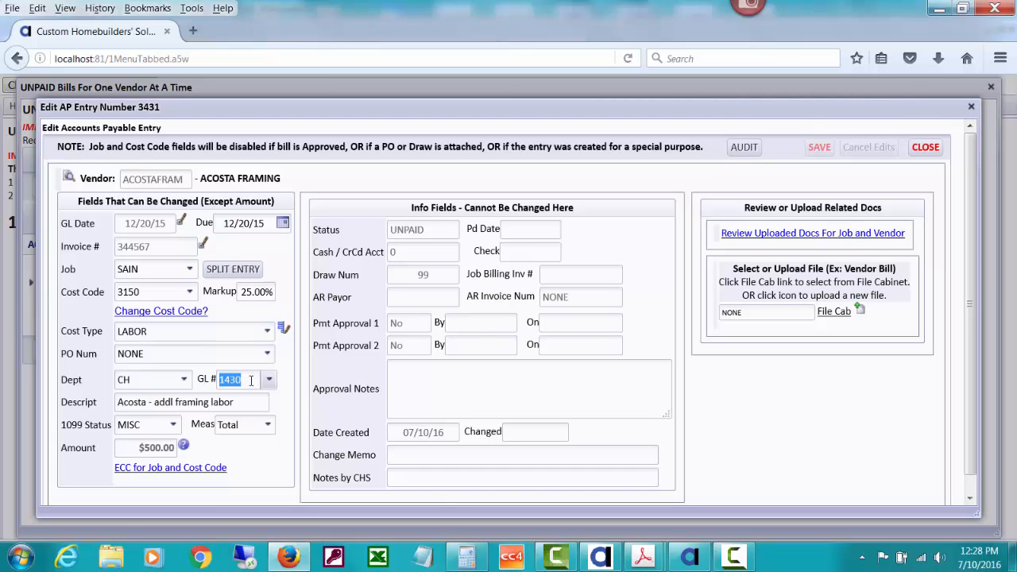
pyautogui.write('36')
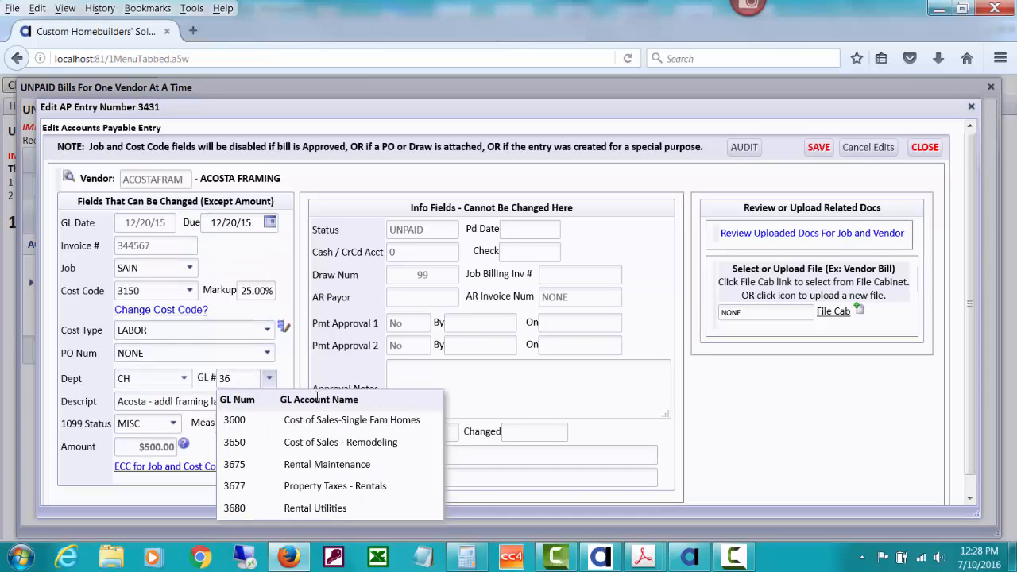
pyautogui.click(350, 441)
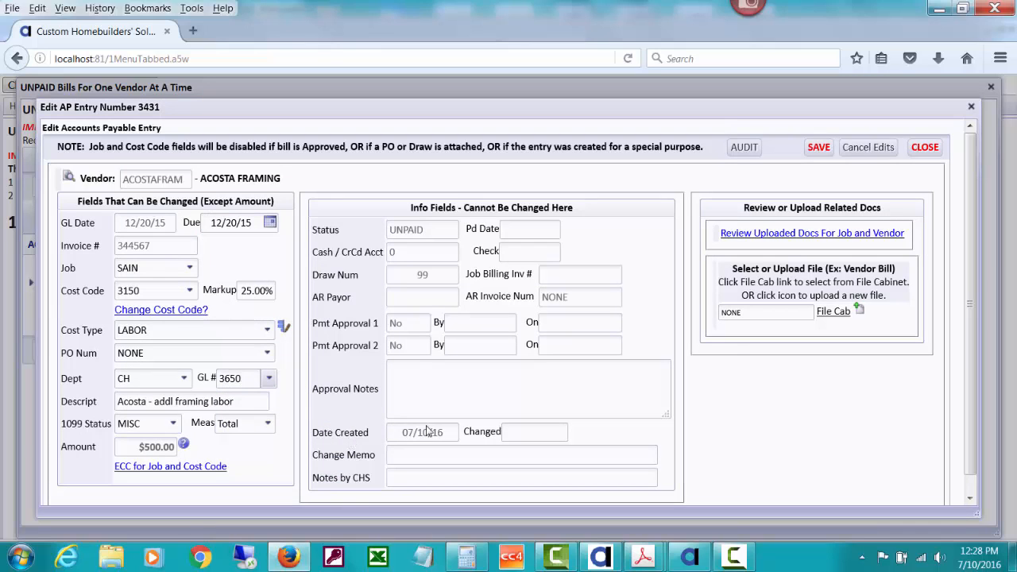
pyautogui.click(817, 152)
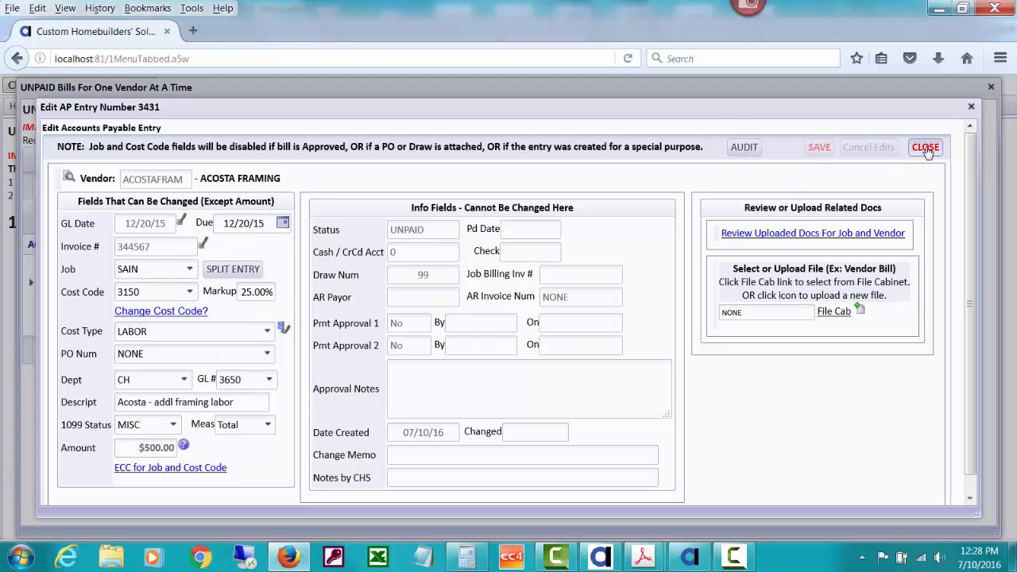
pyautogui.click(926, 149)
pyautogui.click(763, 282)
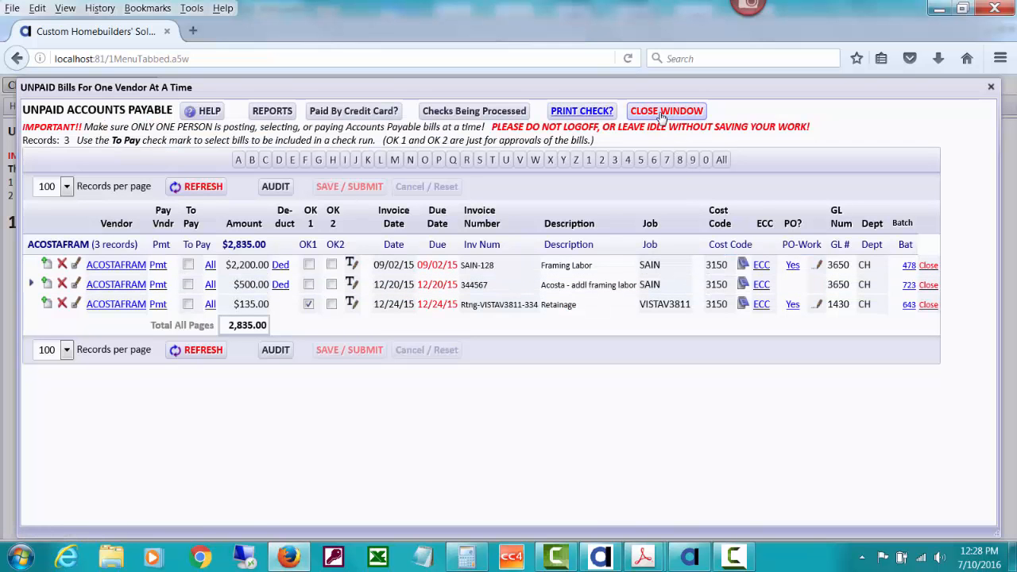
# Close the vendor's unpaid bills, the unpaid payables menu and the post payables menu
pyautogui.click(662, 112)
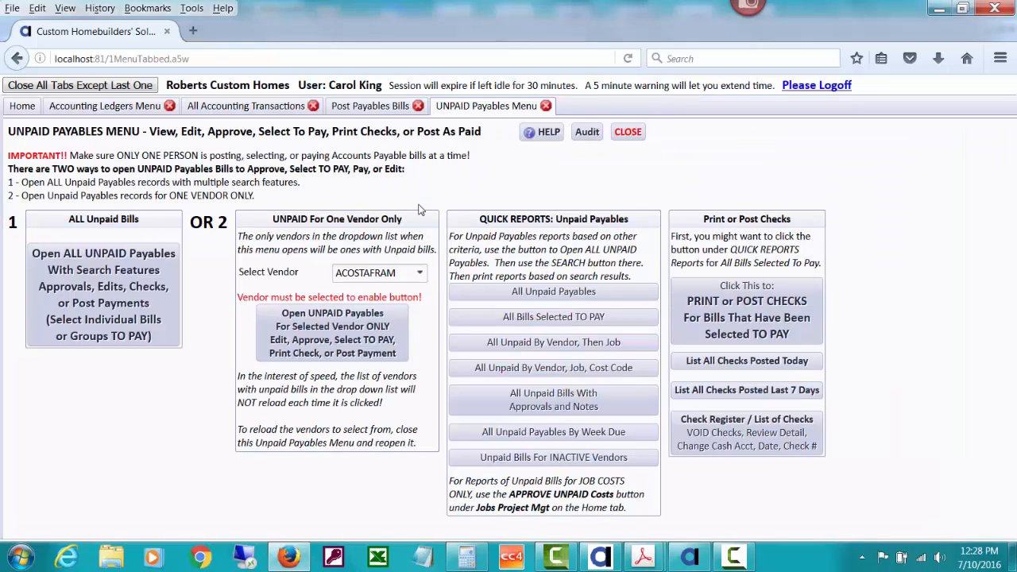
pyautogui.click(627, 134)
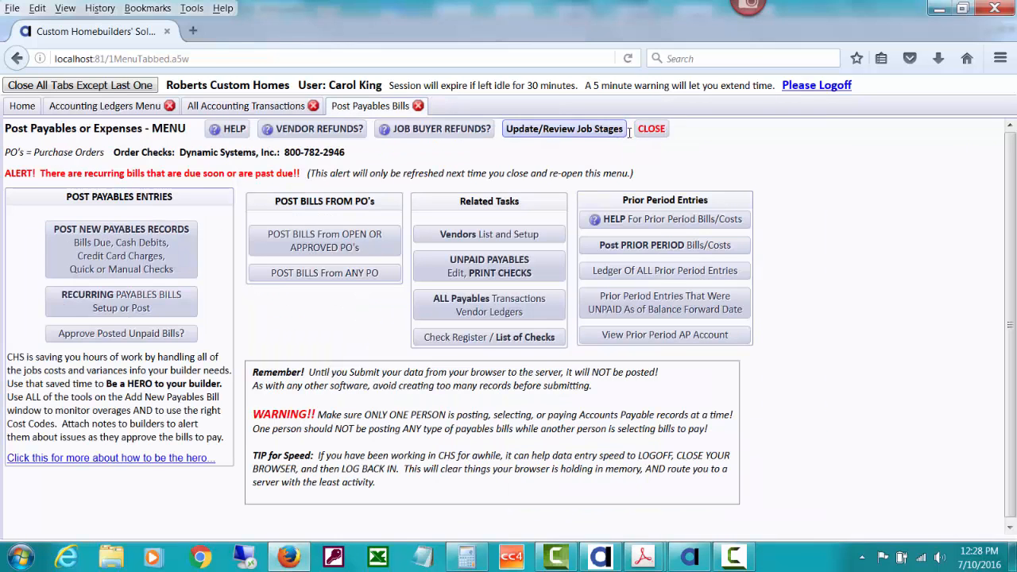
pyautogui.click(647, 132)
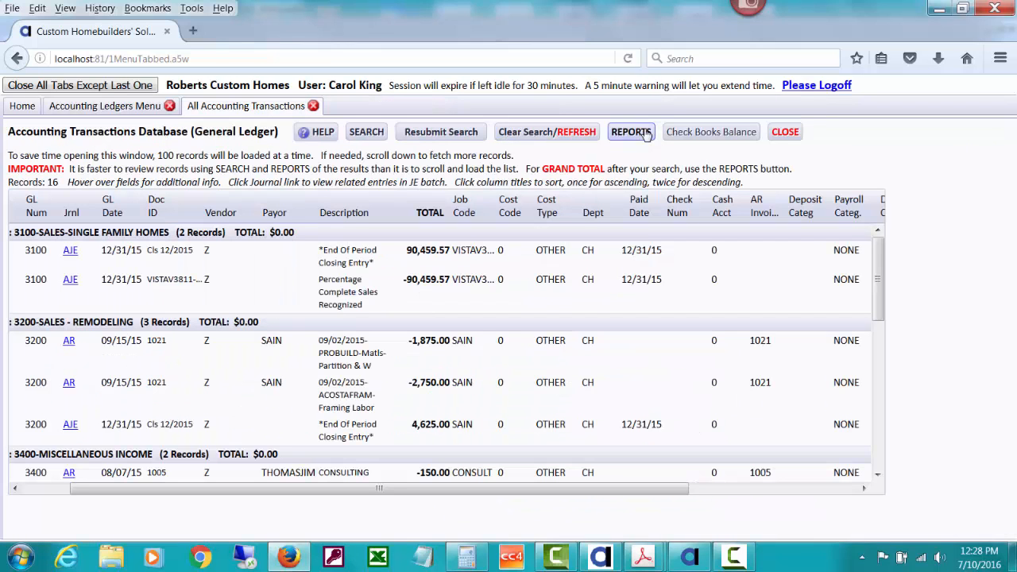
# Rerun the general ledger search and examine the 3650 Cost of Sales - Remodeling entries, including their creation dates
pyautogui.click(463, 133)
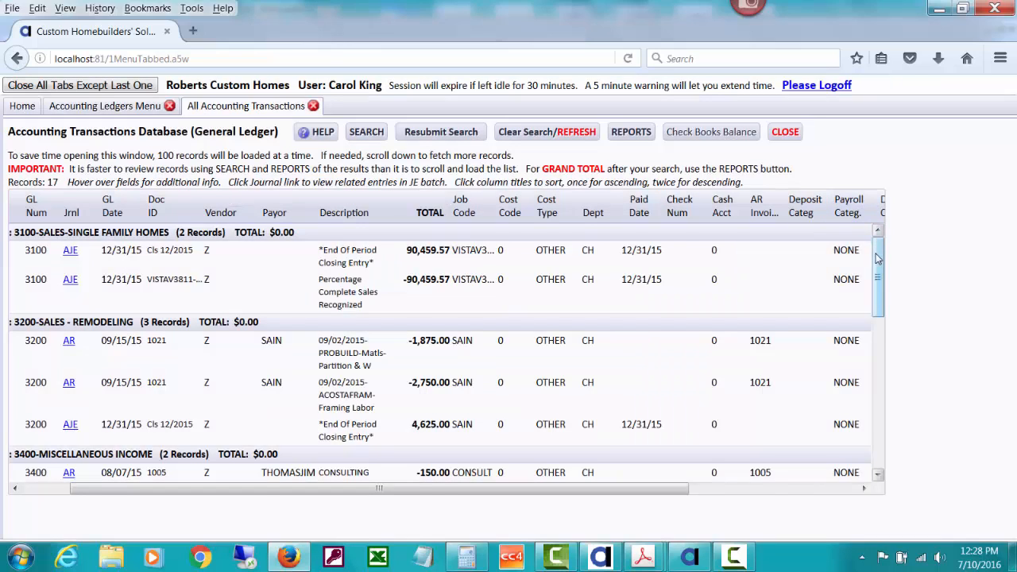
pyautogui.moveTo(880, 261); pyautogui.dragTo(888, 385)
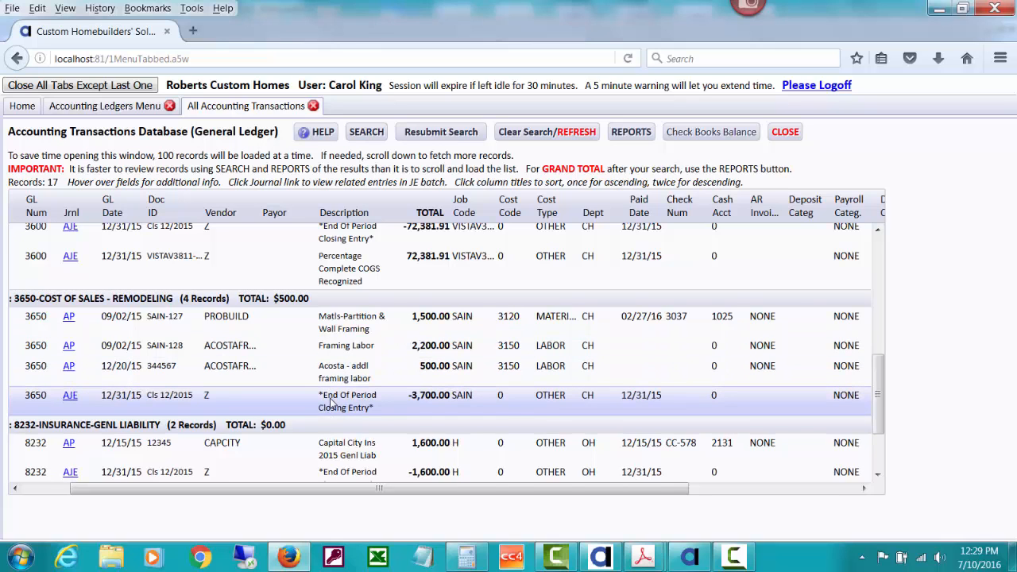
pyautogui.moveTo(323, 492); pyautogui.dragTo(552, 501)
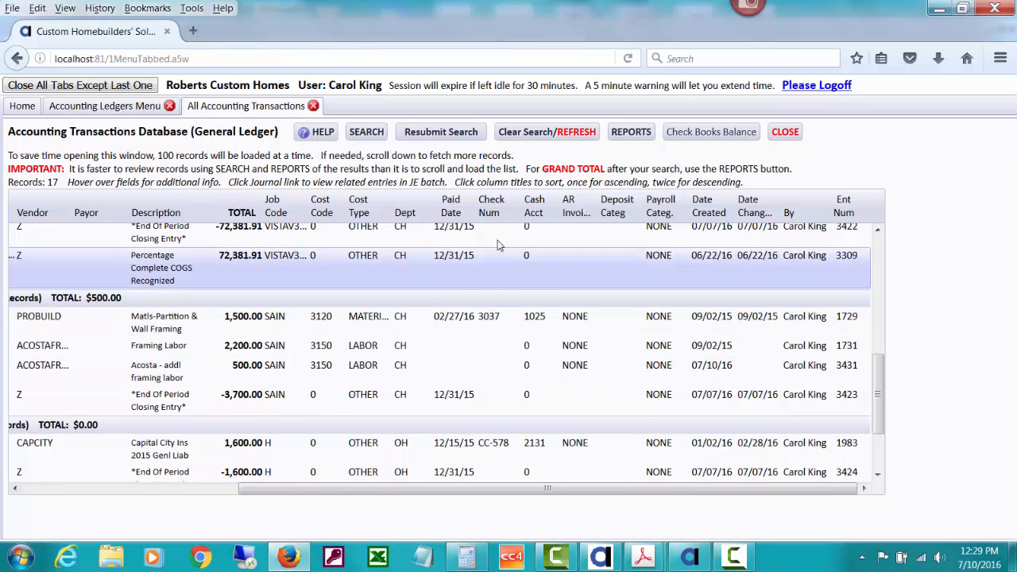
# Narrow the general ledger search to entries created from 07/08/2016 onward
pyautogui.click(377, 134)
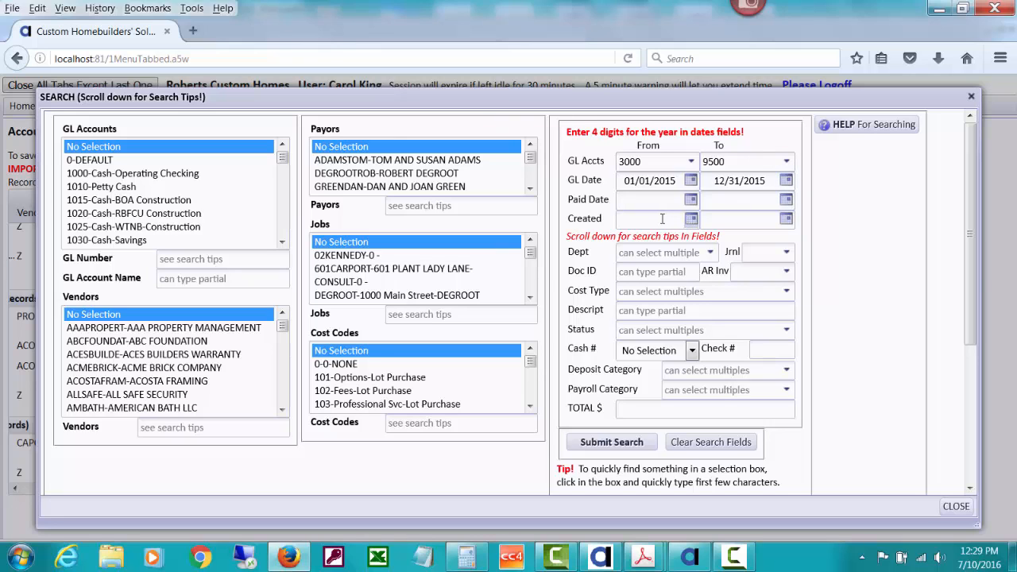
pyautogui.moveTo(659, 97); pyautogui.dragTo(635, 93)
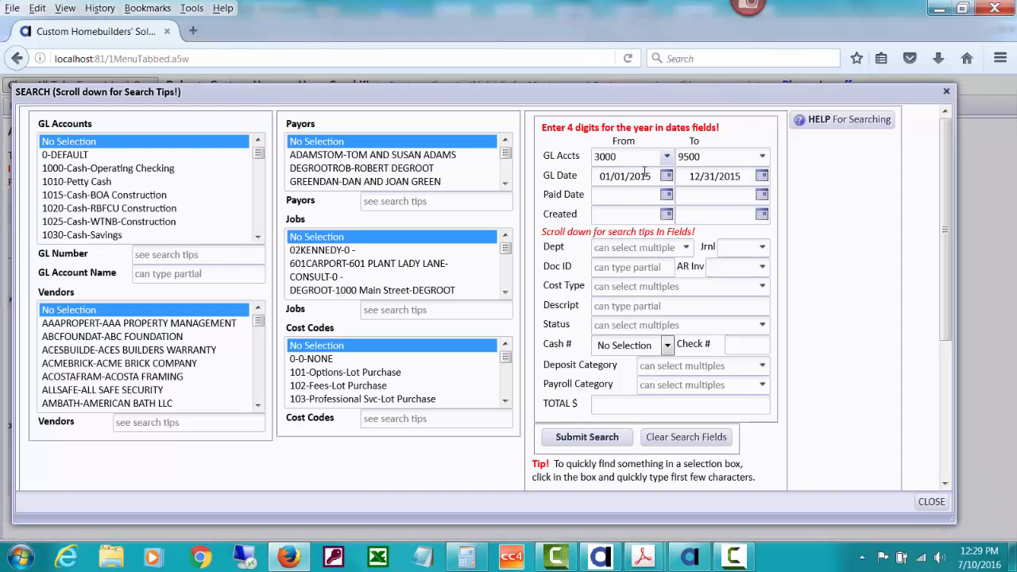
pyautogui.click(599, 219)
pyautogui.write('07/08/2016')
pyautogui.press('Tab')
pyautogui.click(594, 440)
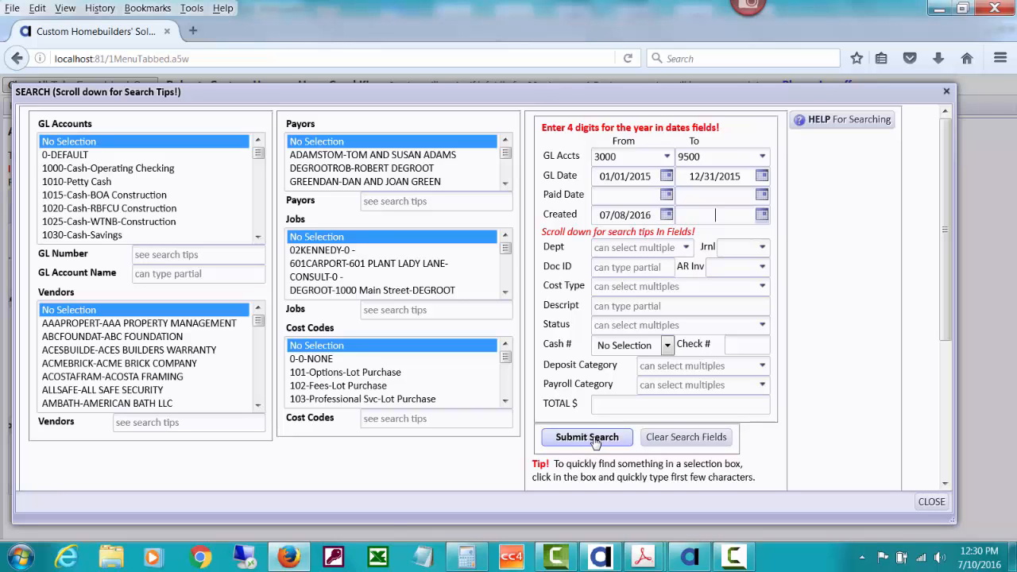
pyautogui.click(588, 438)
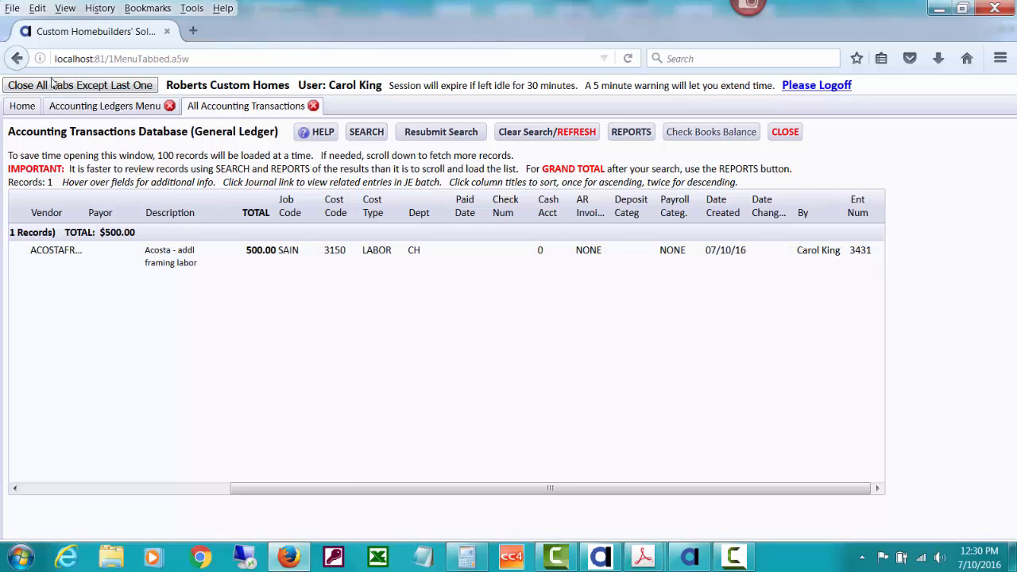
# Delete the Cls 12/2015 journal entry batch dated 12/31/2015, accepting that its date precedes the current accounting period
pyautogui.click(23, 106)
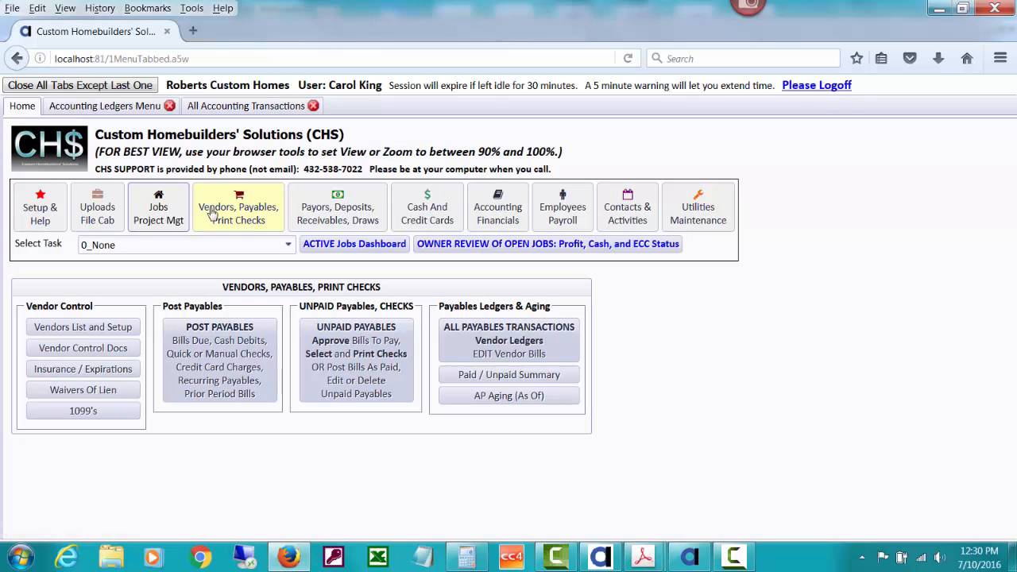
pyautogui.click(522, 223)
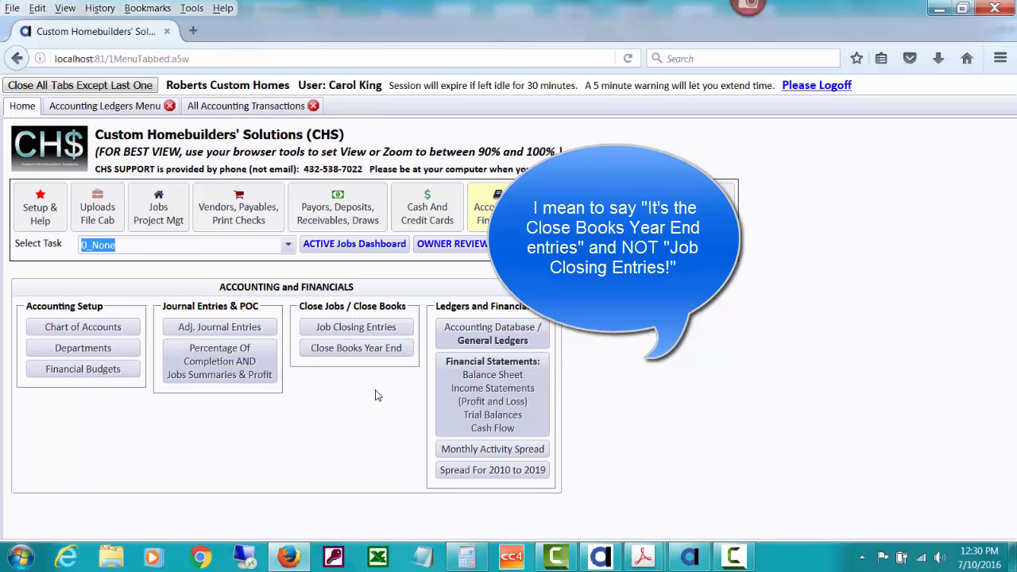
pyautogui.click(260, 329)
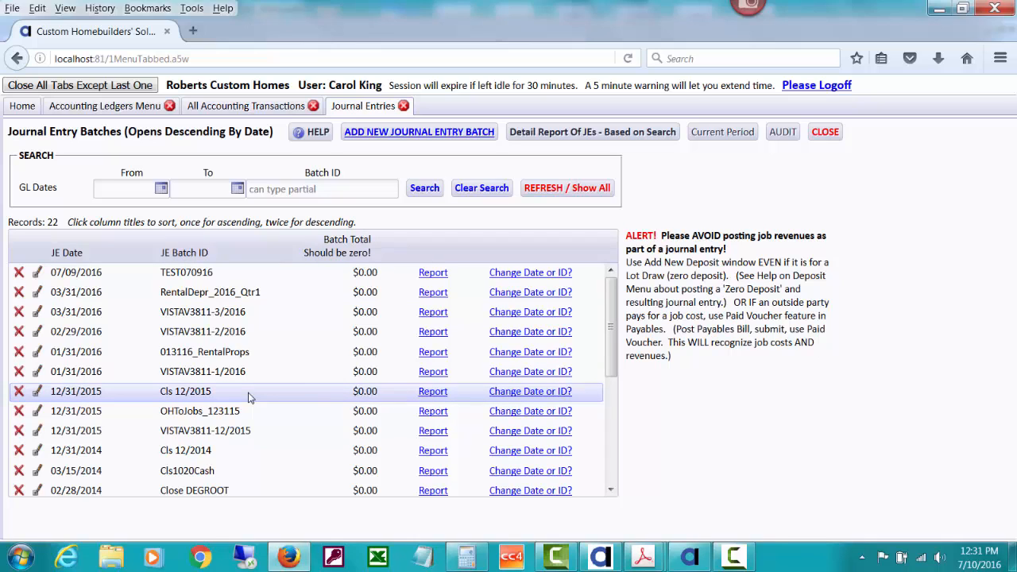
pyautogui.click(19, 392)
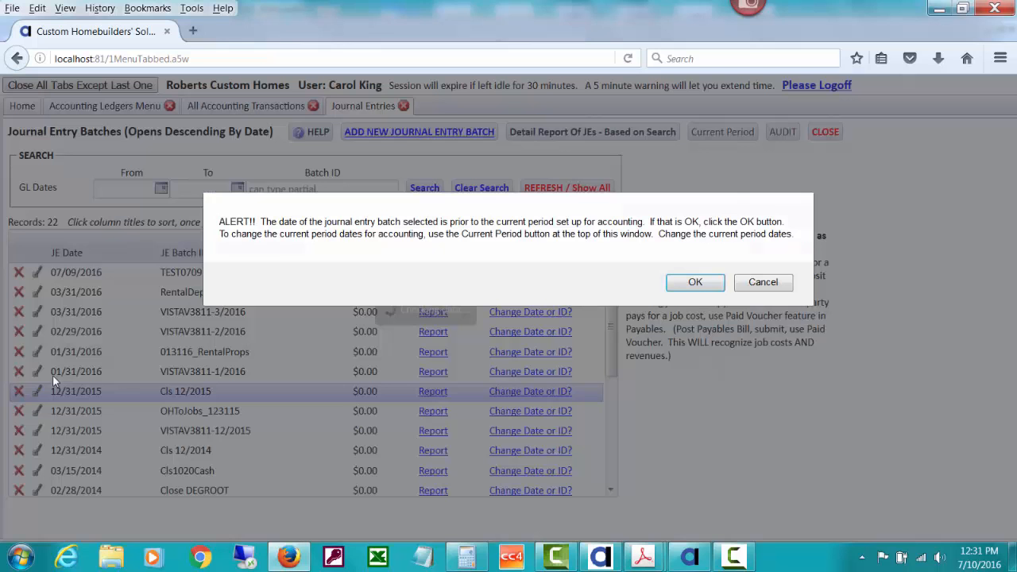
pyautogui.click(695, 285)
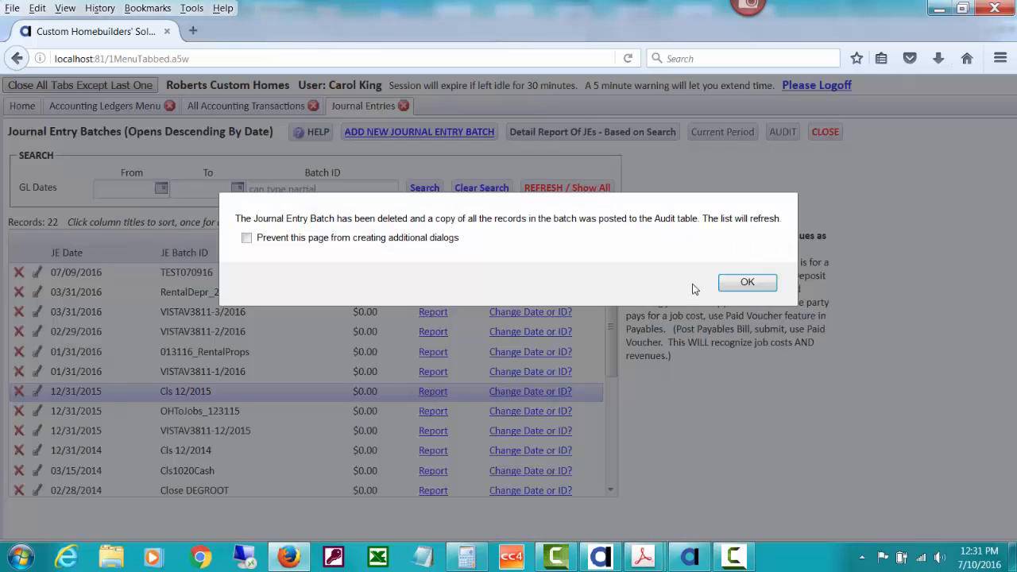
pyautogui.click(748, 282)
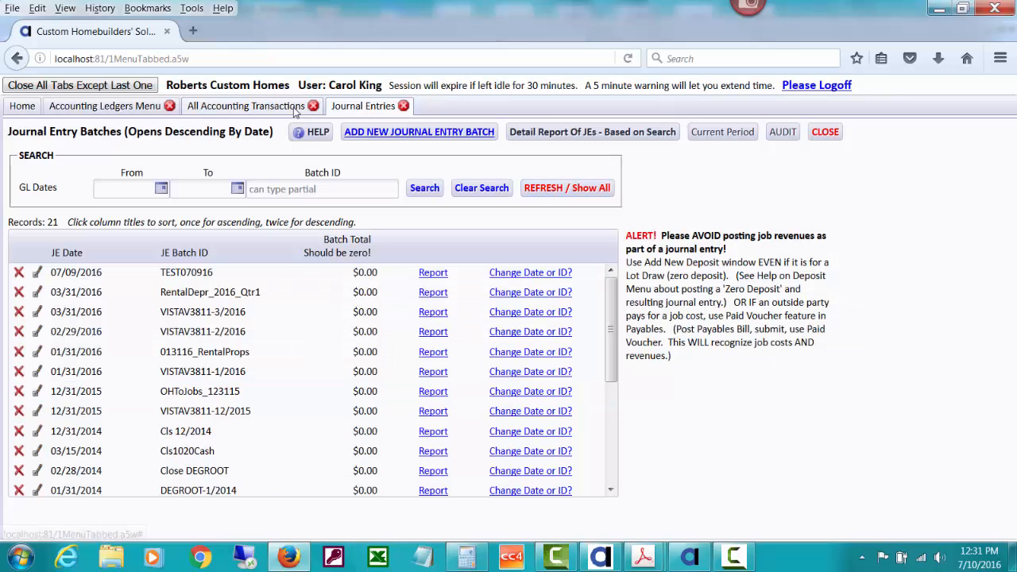
# Set up the year-end book closing with closing entry date 12/31/2015 and equity account 2950 Owner Equity
pyautogui.click(22, 109)
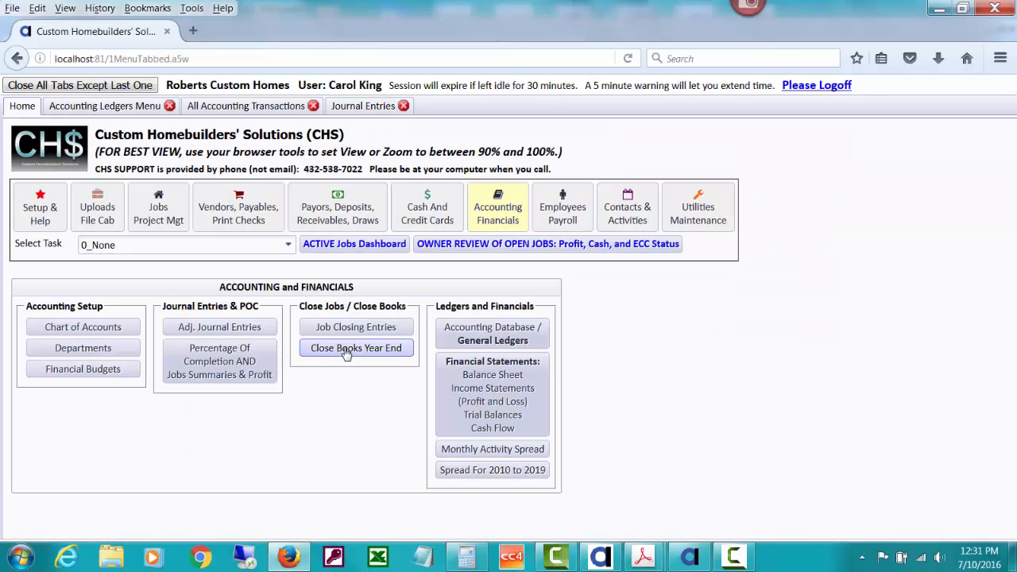
pyautogui.click(356, 348)
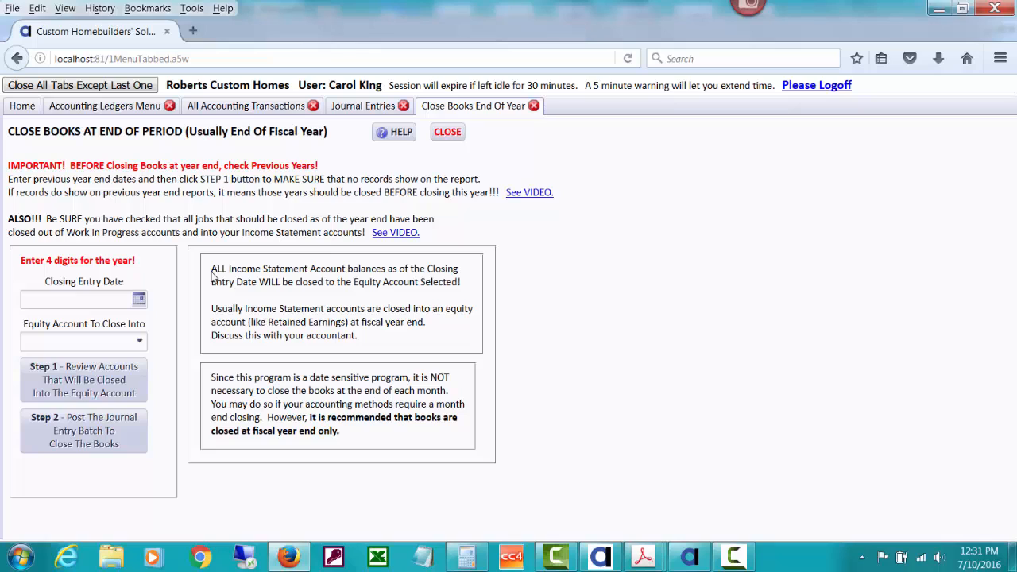
pyautogui.write('12/31/2015')
pyautogui.press('Tab')
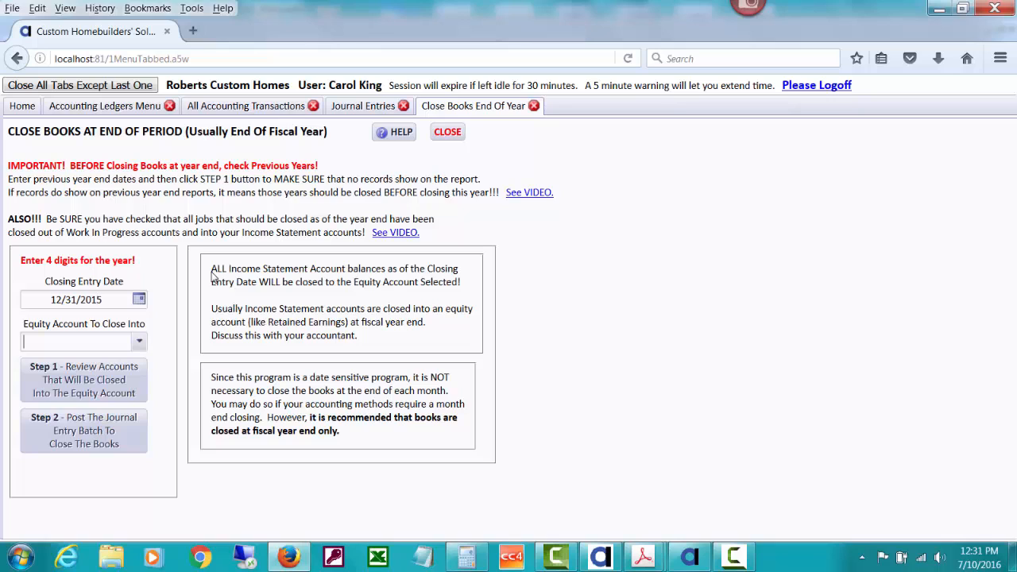
pyautogui.click(142, 340)
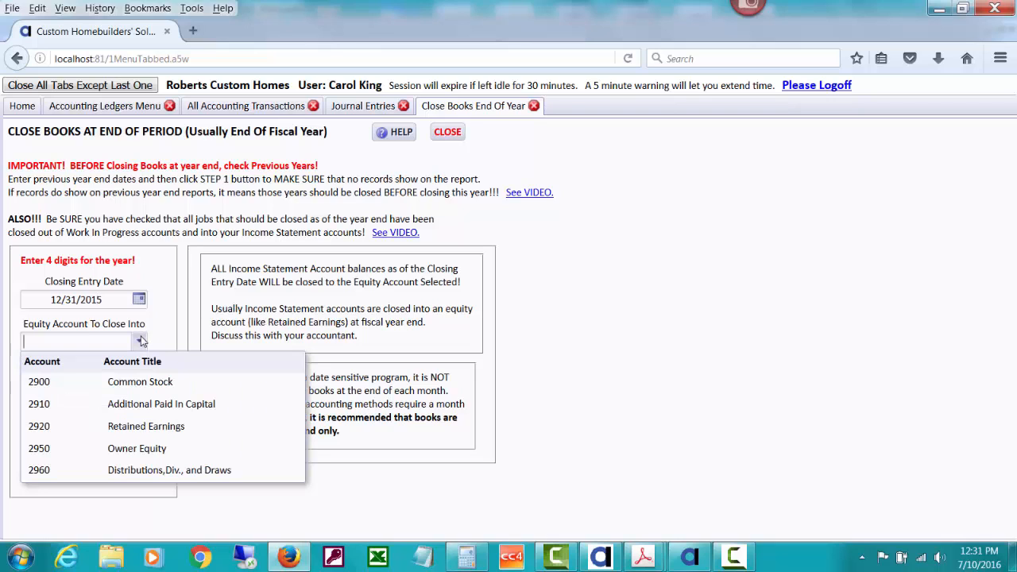
pyautogui.click(121, 448)
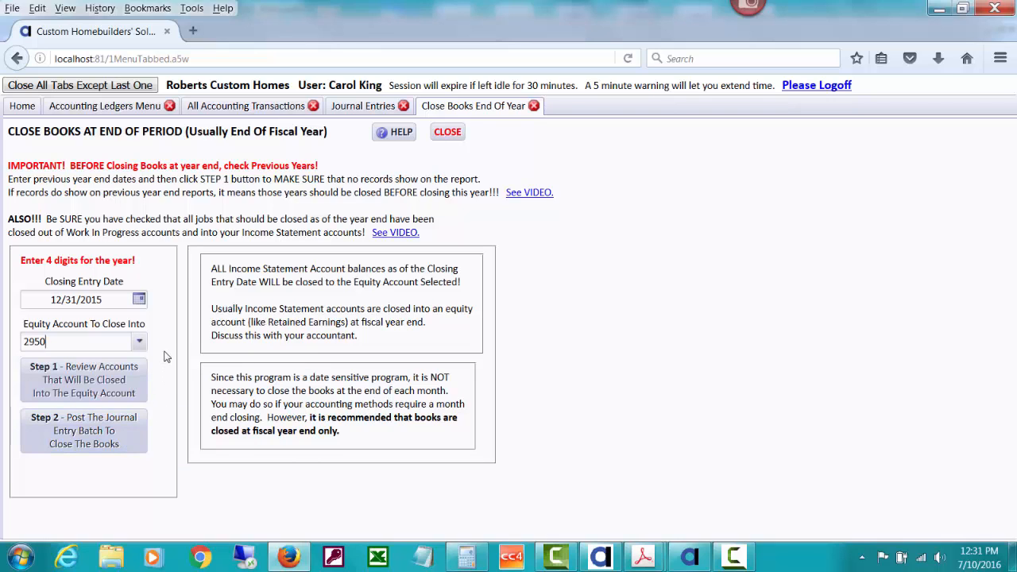
# Post the journal entry batch that closes the books and close the resulting batch report
pyautogui.click(143, 430)
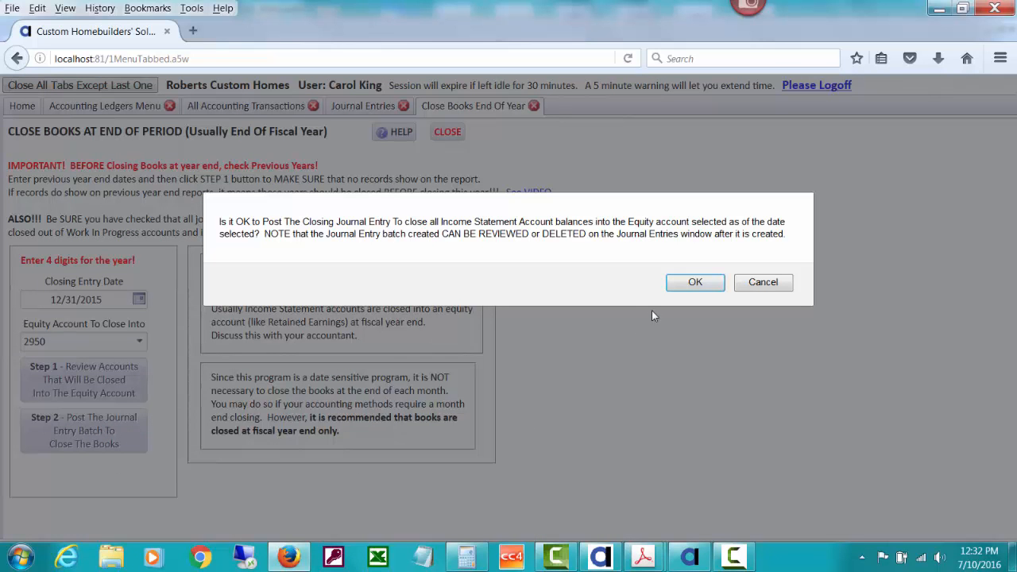
pyautogui.click(693, 283)
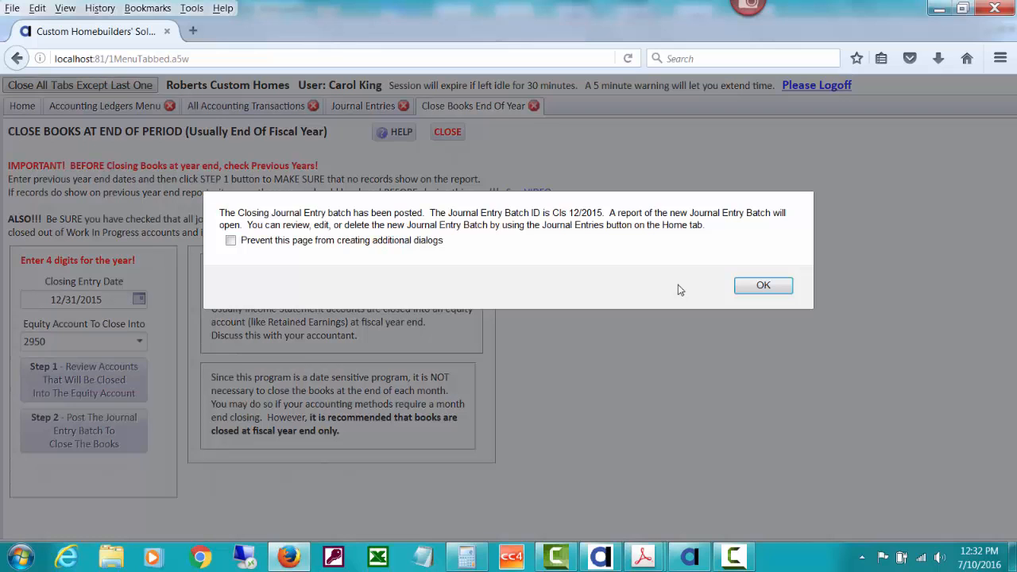
pyautogui.click(747, 286)
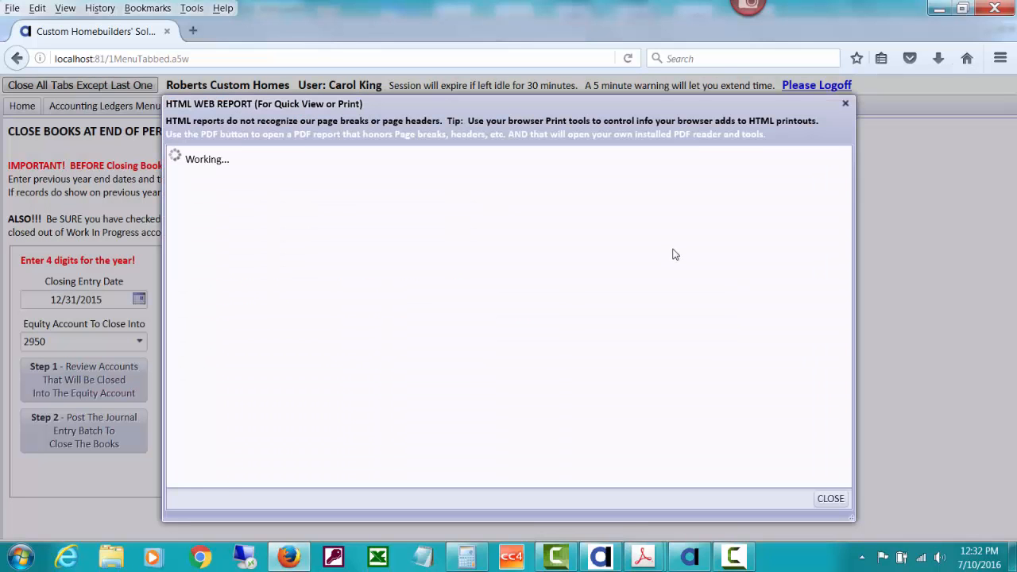
pyautogui.moveTo(848, 317); pyautogui.dragTo(855, 488)
pyautogui.click(831, 500)
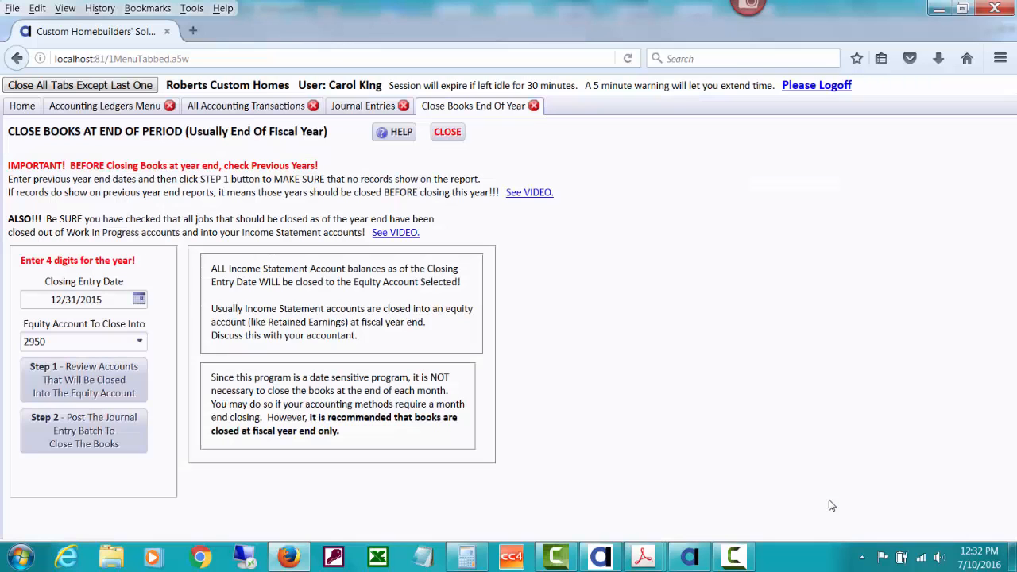
# Rerun the general ledger search without the created date and examine the totals and closing entries, especially for 3650 Cost of Sales - Remodeling
pyautogui.click(241, 109)
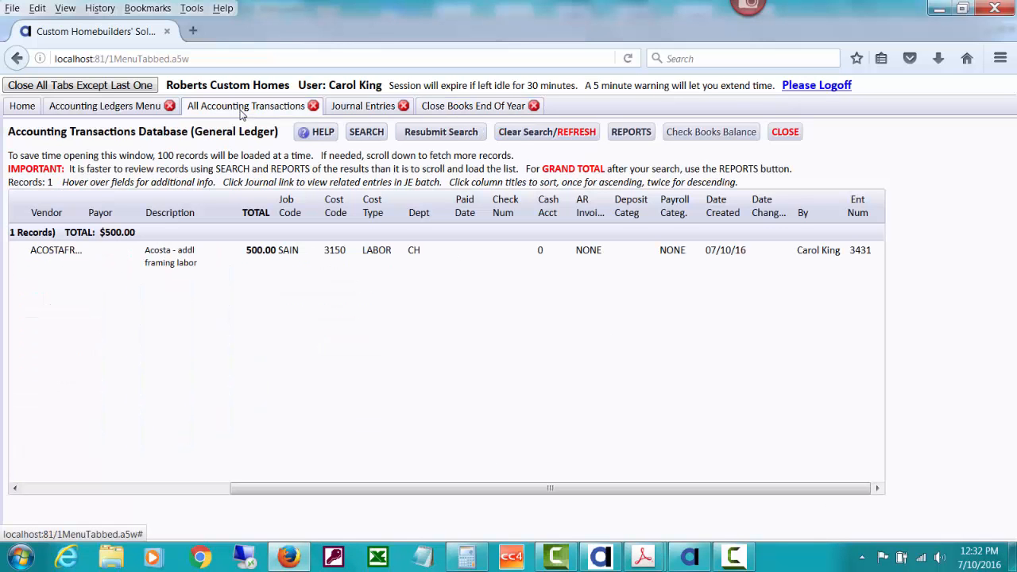
pyautogui.click(367, 131)
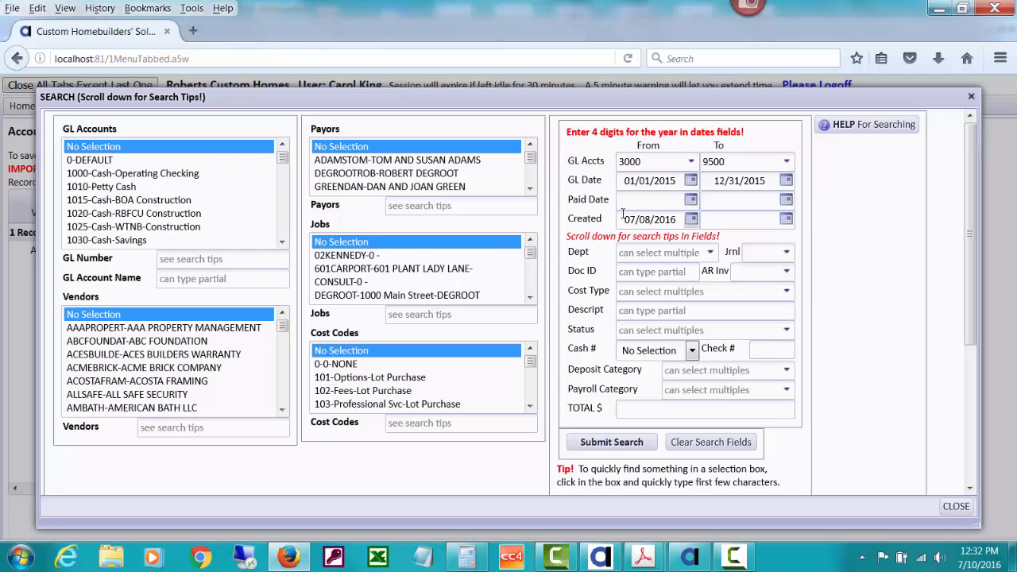
pyautogui.moveTo(624, 219); pyautogui.dragTo(706, 223)
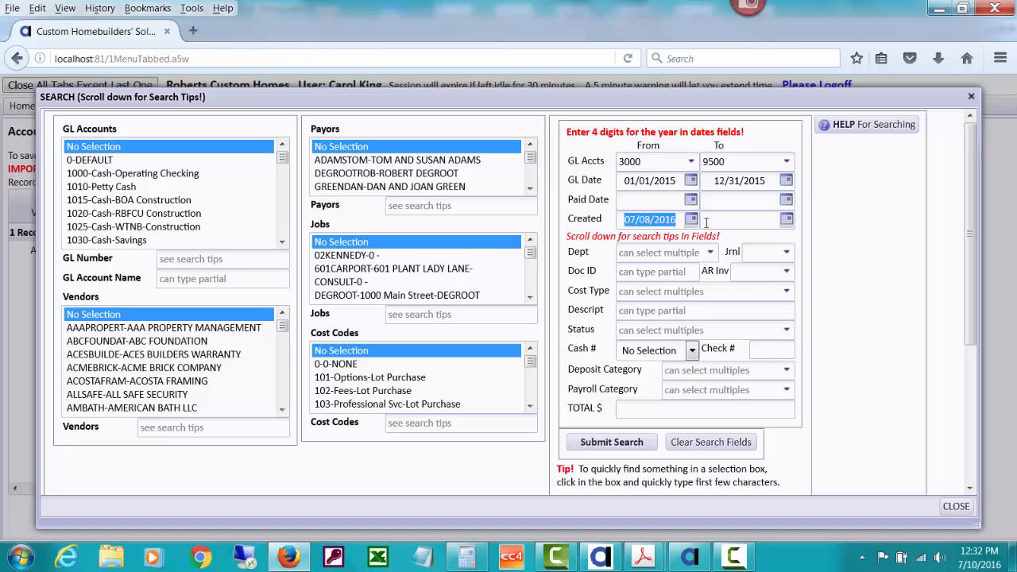
pyautogui.press('Delete')
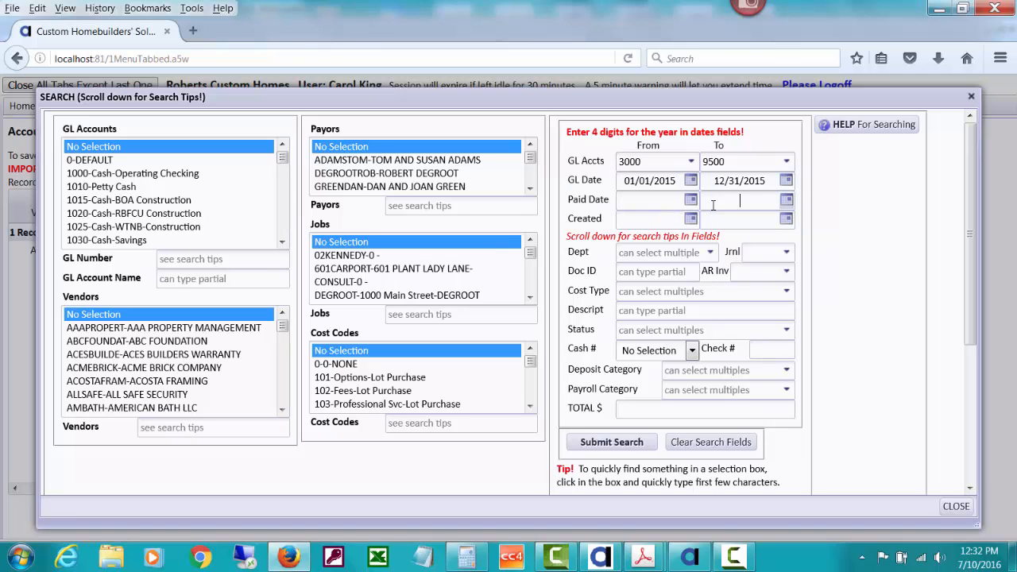
pyautogui.click(632, 447)
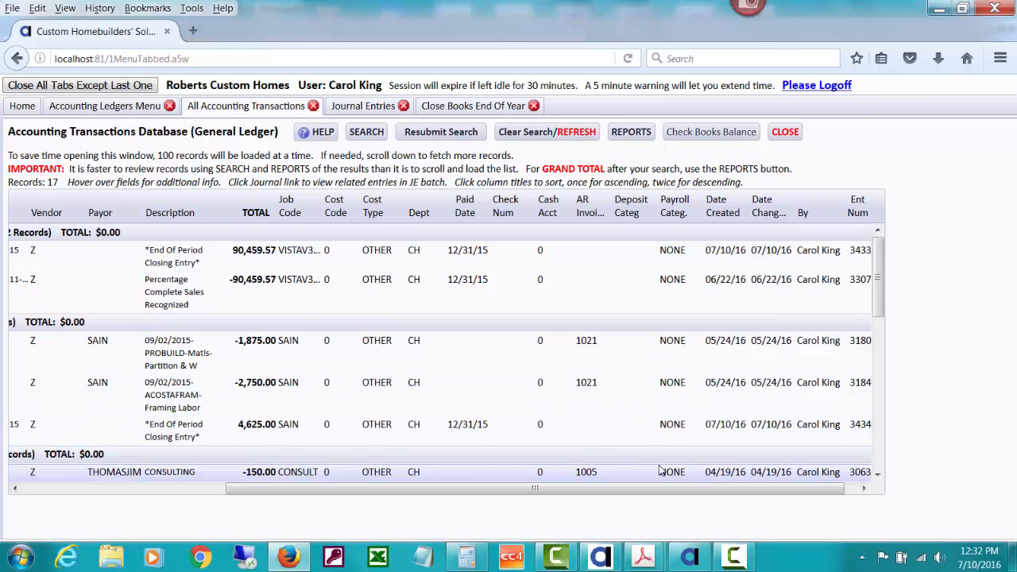
pyautogui.moveTo(652, 486); pyautogui.dragTo(379, 494)
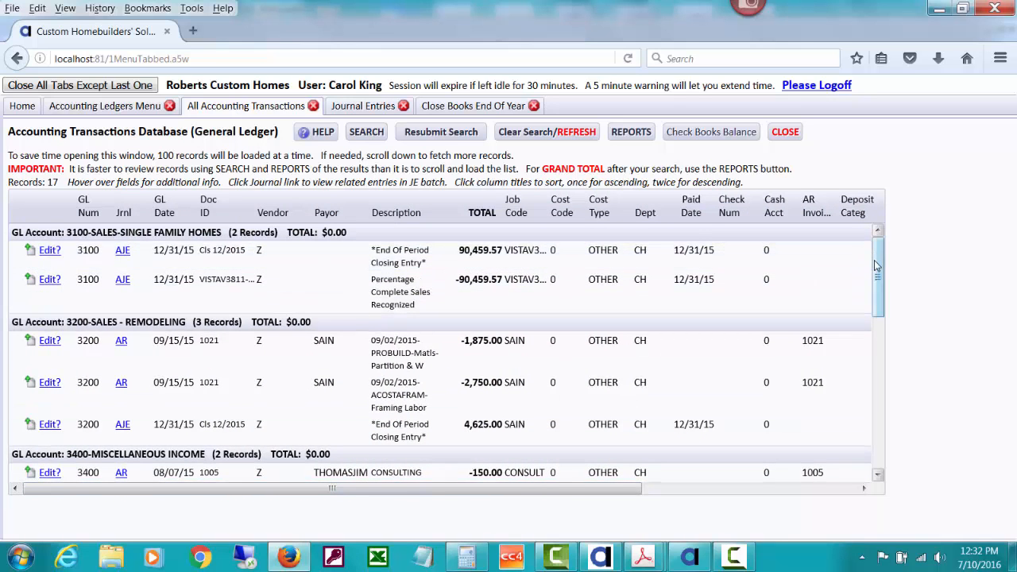
pyautogui.moveTo(880, 278); pyautogui.dragTo(880, 239)
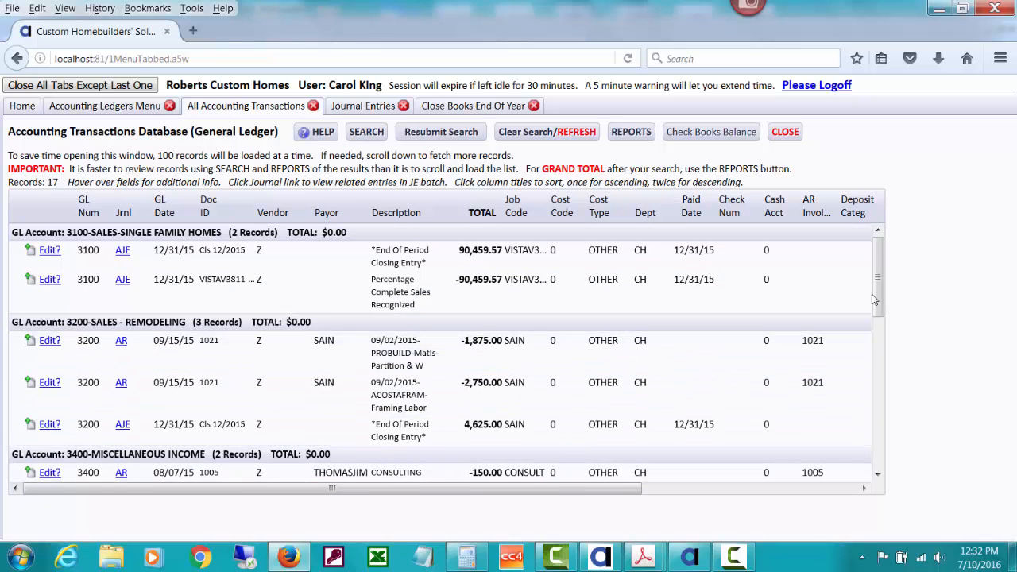
pyautogui.moveTo(879, 291); pyautogui.dragTo(887, 404)
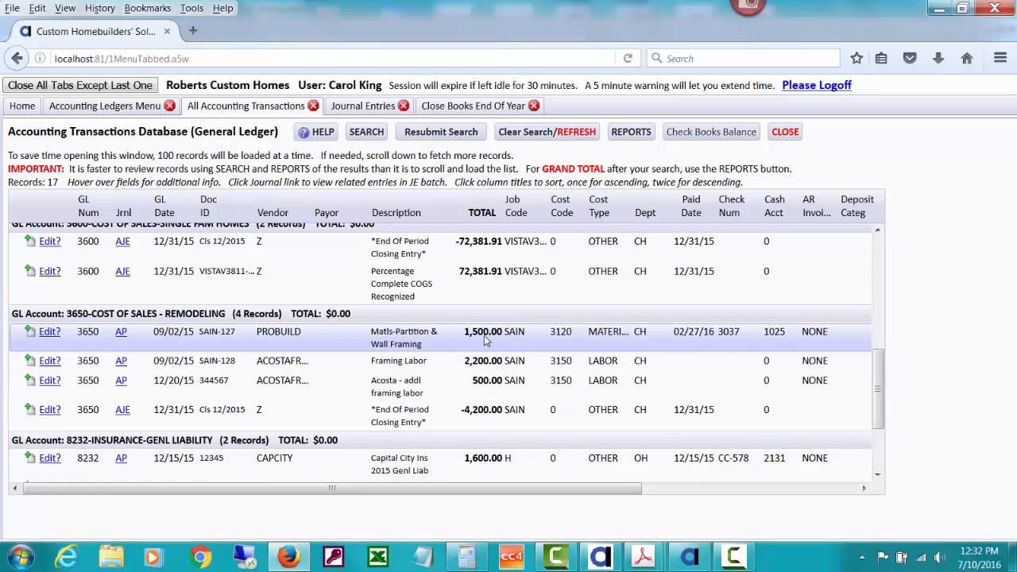
pyautogui.moveTo(879, 402)
pyautogui.mouseDown()
pyautogui.moveTo(882, 437)
pyautogui.moveTo(880, 420)
pyautogui.mouseUp()
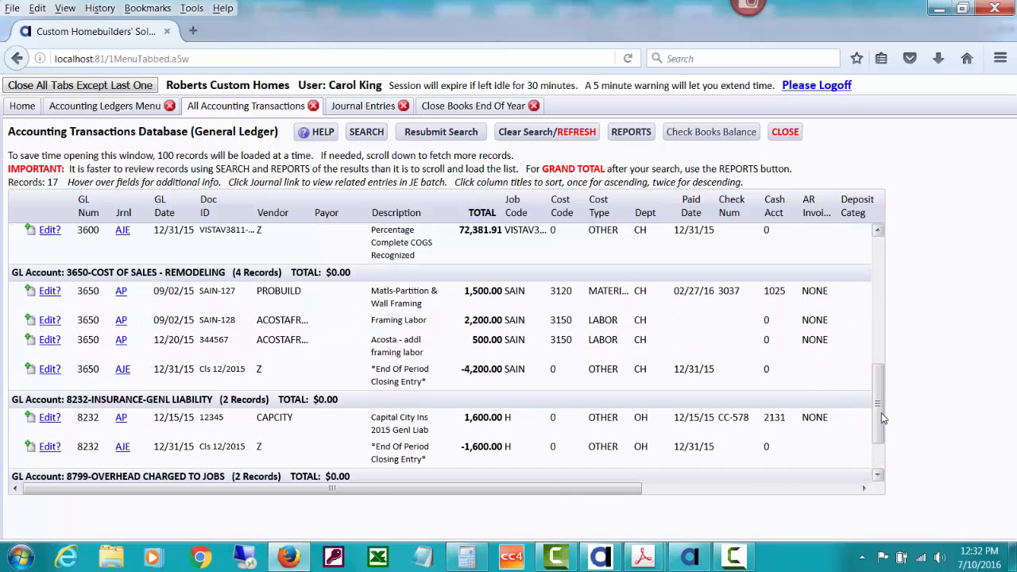
pyautogui.moveTo(514, 346)
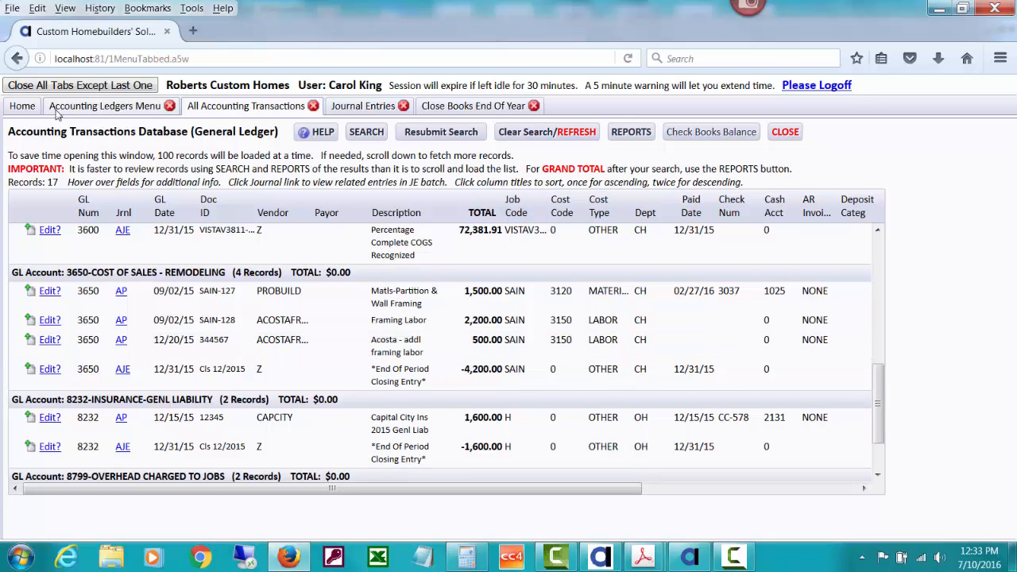
# Open the Company Master from the setup and help section
pyautogui.click(28, 109)
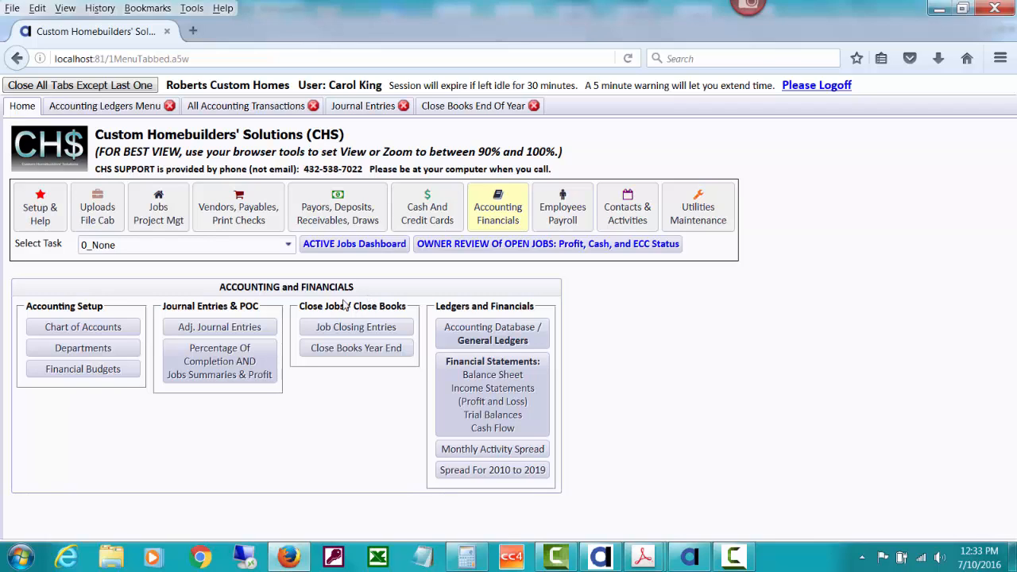
pyautogui.click(50, 226)
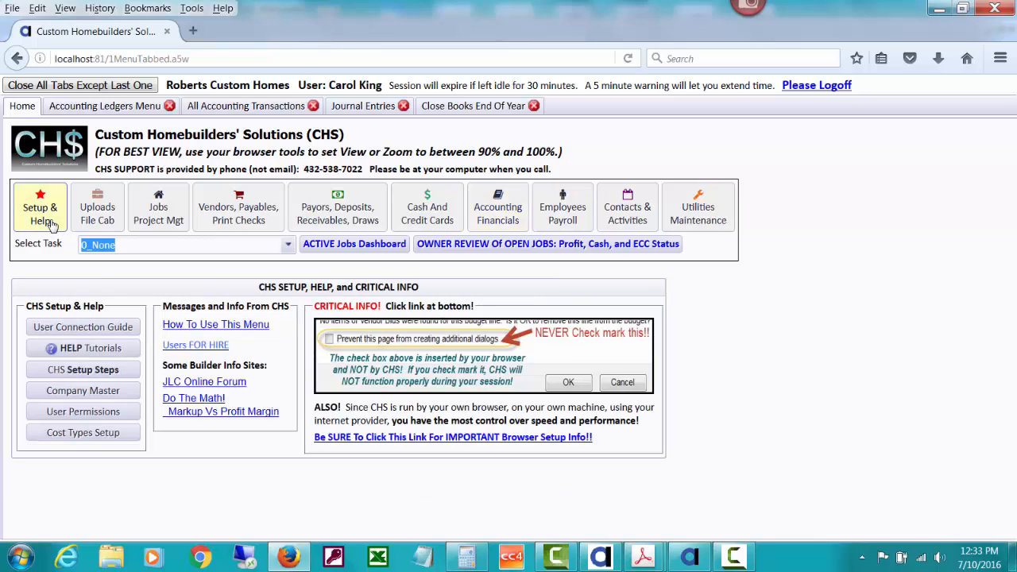
pyautogui.click(80, 396)
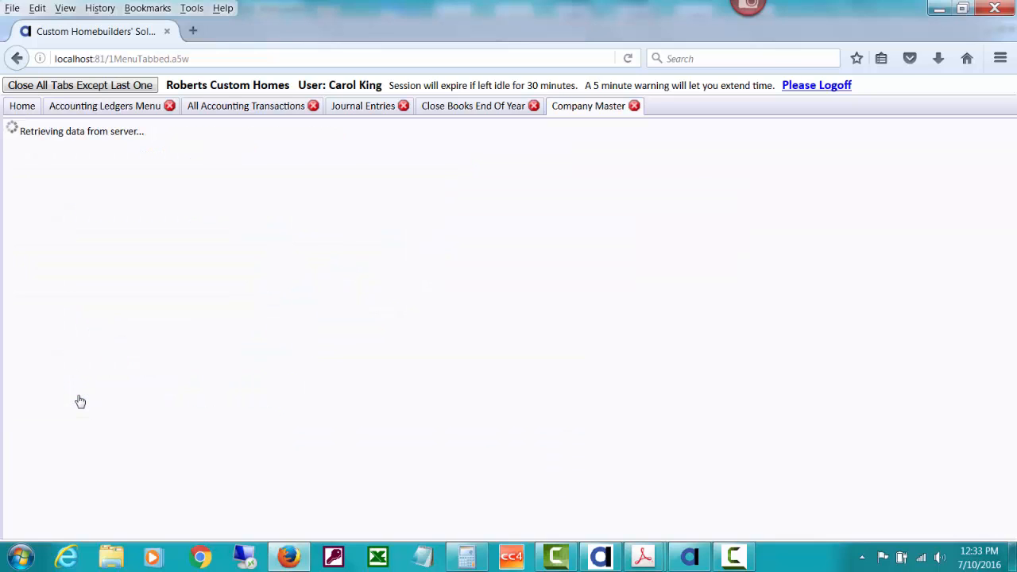